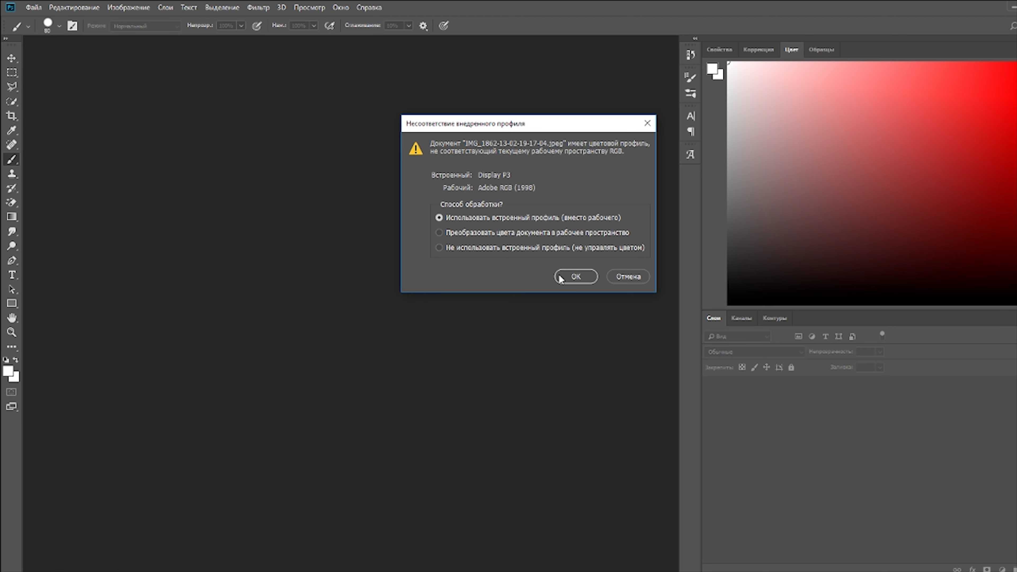
# - Open the courtyard photo and duplicate its background layer
pyautogui.click(575, 276)
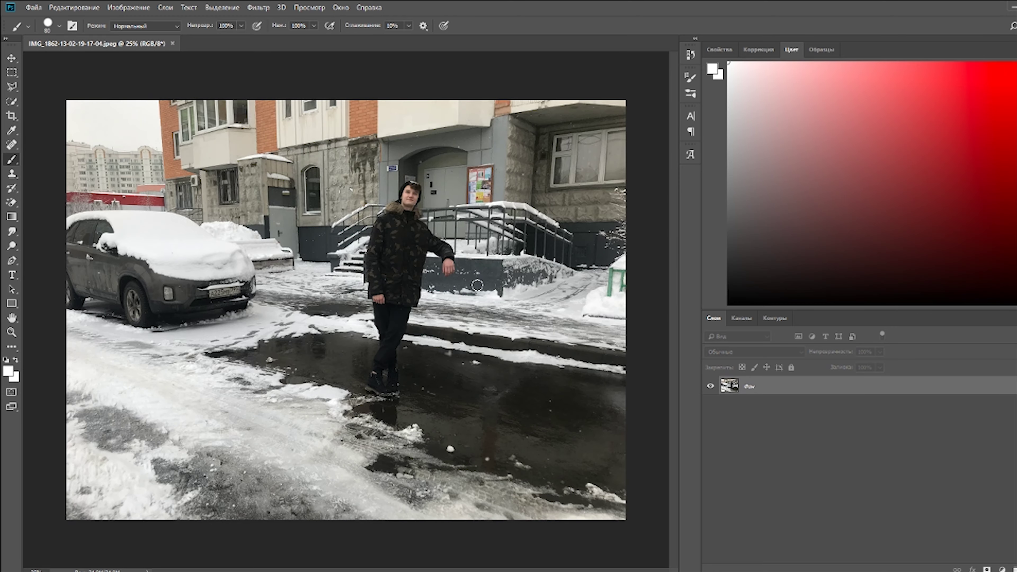
pyautogui.scroll(5, 477, 288)
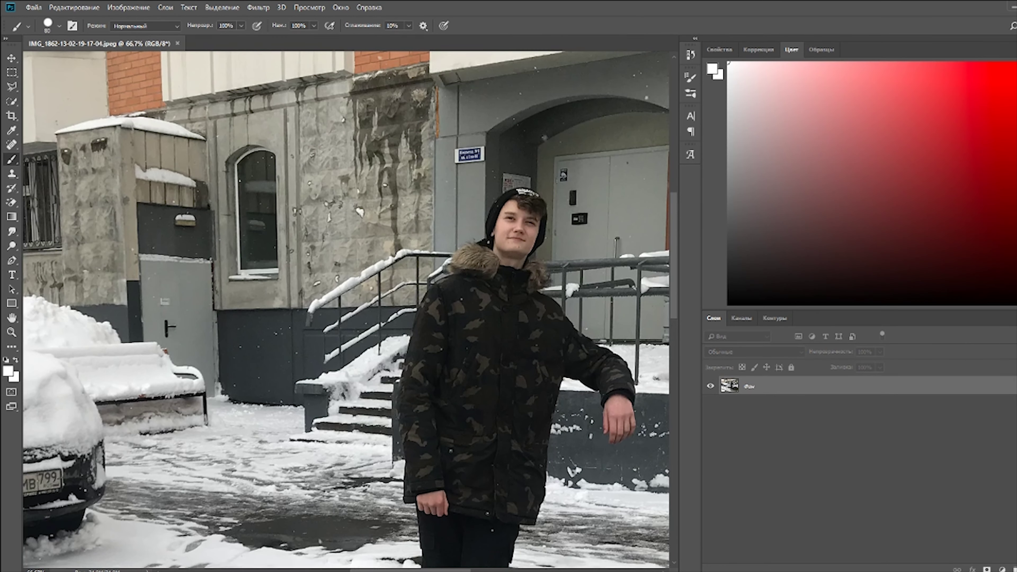
pyautogui.hotkey('ctrl', 'j')
pyautogui.hotkey('ctrl', '+')
# - Sample the sign's dark blue and spot-heal away the sign's lower text line
pyautogui.click(12, 130)
pyautogui.hotkey('ctrl', '+')
pyautogui.hotkey('ctrl', '+')
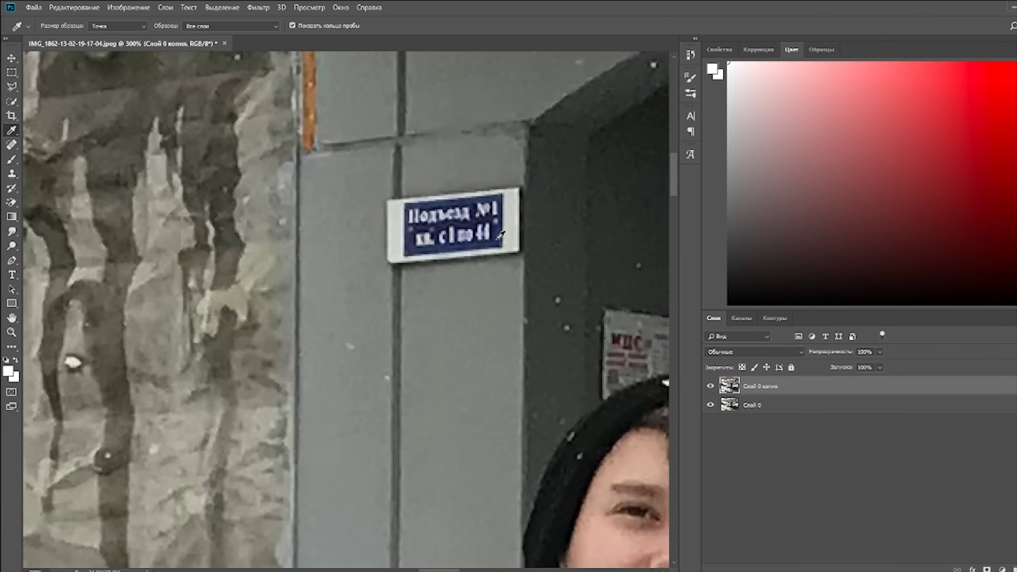
pyautogui.click(452, 222)
pyautogui.click(12, 145)
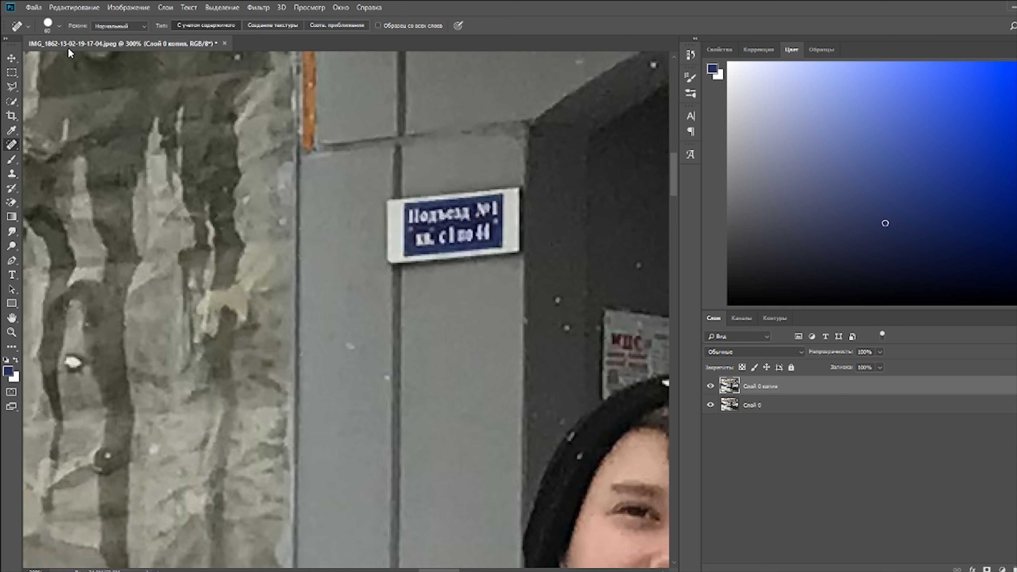
pyautogui.click(60, 26)
pyautogui.moveTo(496, 224); pyautogui.dragTo(442, 233)
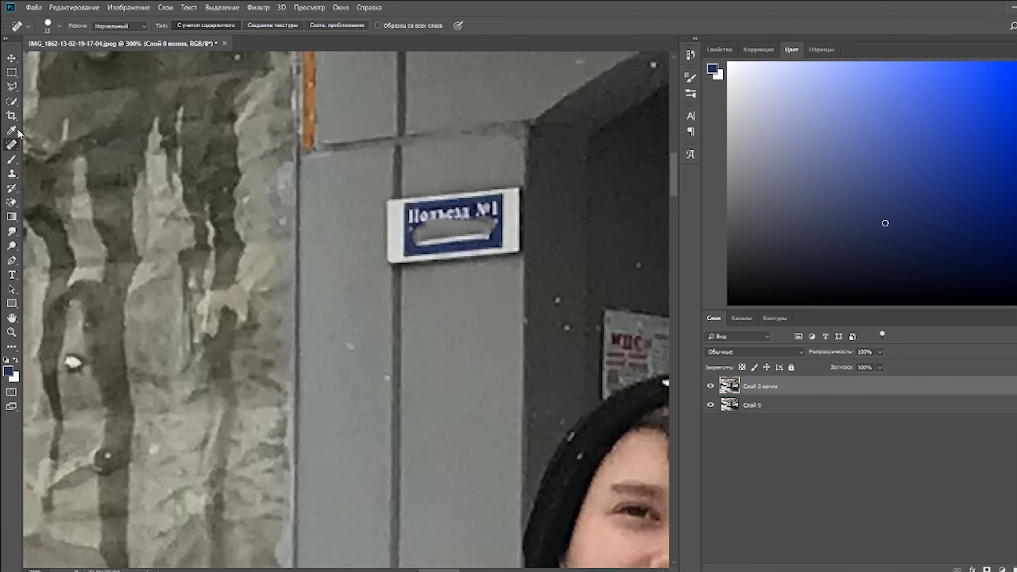
# - Paint over the sign's text in the sampled dark blue with an 18 px brush
pyautogui.click(12, 159)
pyautogui.click(59, 26)
pyautogui.moveTo(90, 62); pyautogui.dragTo(72, 61)
pyautogui.moveTo(495, 216)
pyautogui.mouseDown()
pyautogui.moveTo(406, 240)
pyautogui.moveTo(421, 222)
pyautogui.mouseUp()
# - Spot-heal the remaining text and leftover marks off the sign, leaving a blank blue plate
pyautogui.click(12, 144)
pyautogui.hotkey('ctrl', '+')
pyautogui.hotkey('ctrl', '+')
pyautogui.hscroll(3, 454, 540)
pyautogui.hotkey('ctrl', '+')
pyautogui.scroll(3, 673, 168)
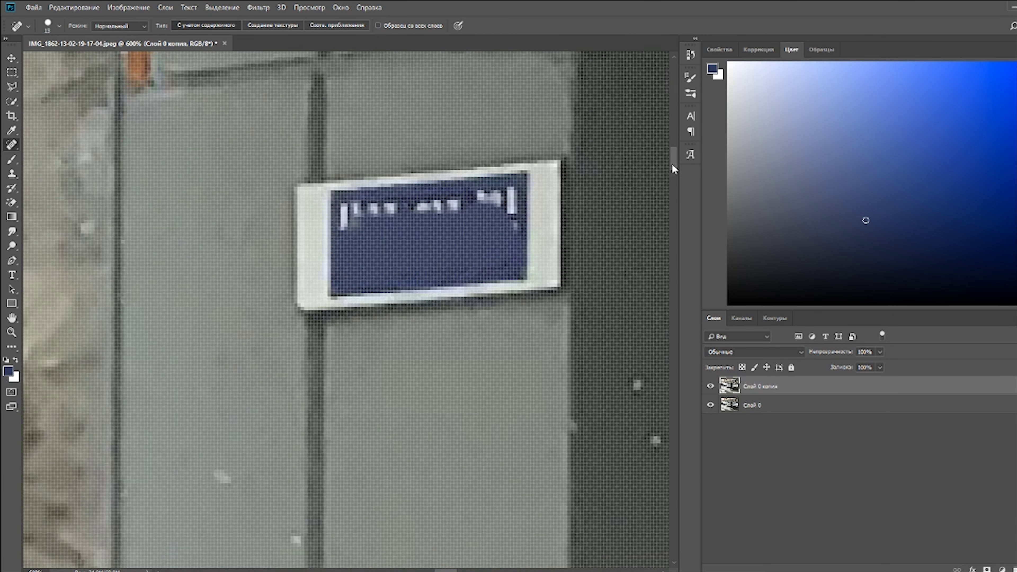
pyautogui.click(59, 25)
pyautogui.moveTo(507, 234); pyautogui.dragTo(345, 220)
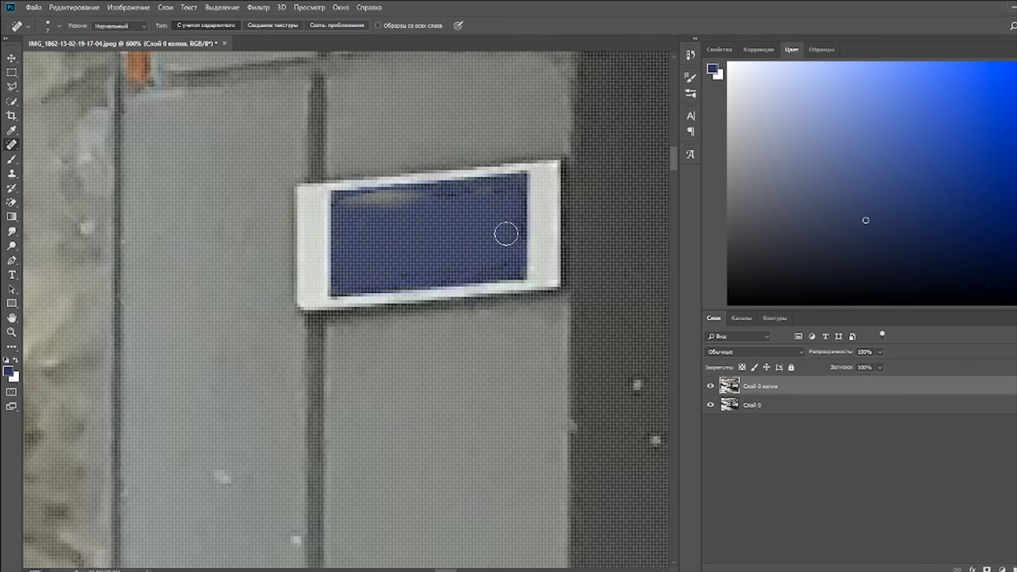
pyautogui.moveTo(502, 230)
pyautogui.mouseDown()
pyautogui.moveTo(375, 204)
pyautogui.moveTo(422, 196)
pyautogui.mouseUp()
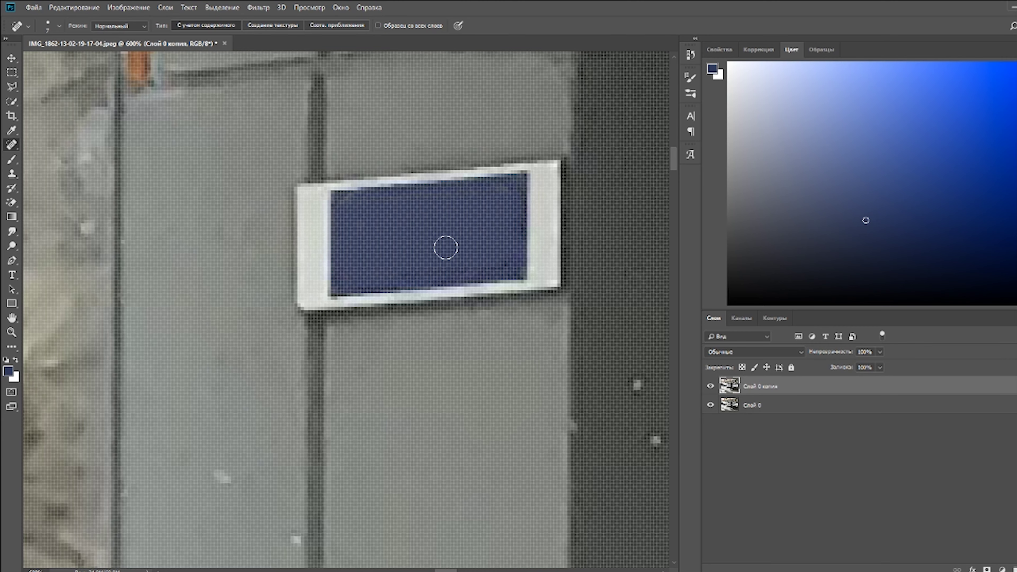
pyautogui.hotkey('ctrl', '-')
pyautogui.hotkey('ctrl', '-')
pyautogui.hotkey('ctrl', '-')
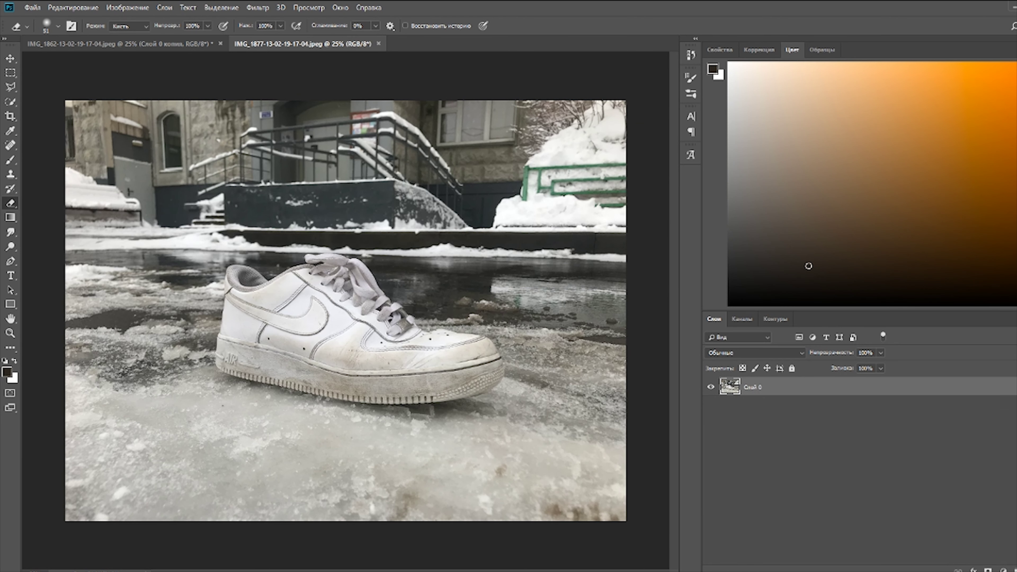
# - Quick-select the white sneaker's sole and laces, refining the selection with add and subtract
pyautogui.click(112, 26)
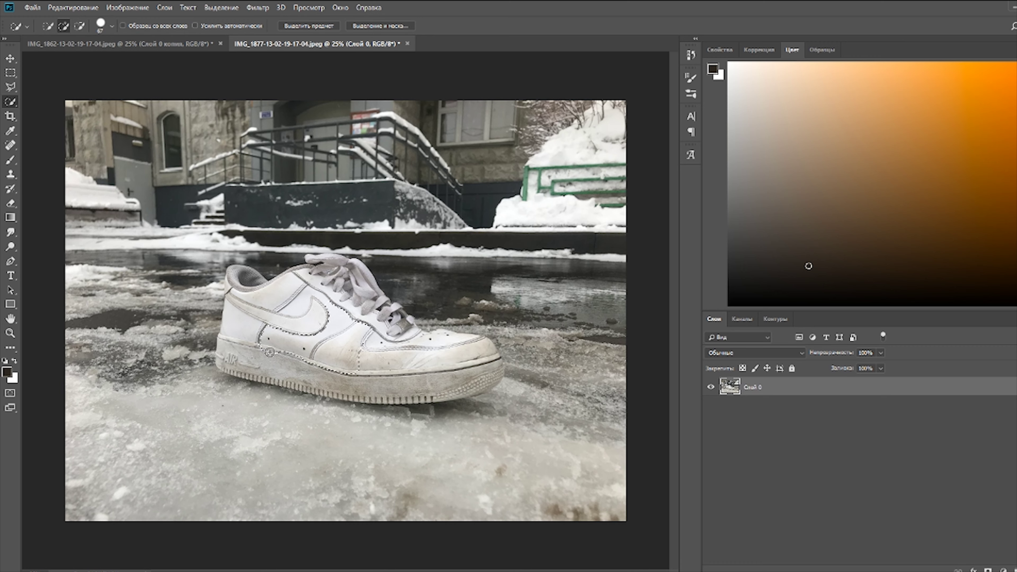
pyautogui.moveTo(264, 336); pyautogui.dragTo(474, 387)
pyautogui.moveTo(374, 308); pyautogui.dragTo(377, 303)
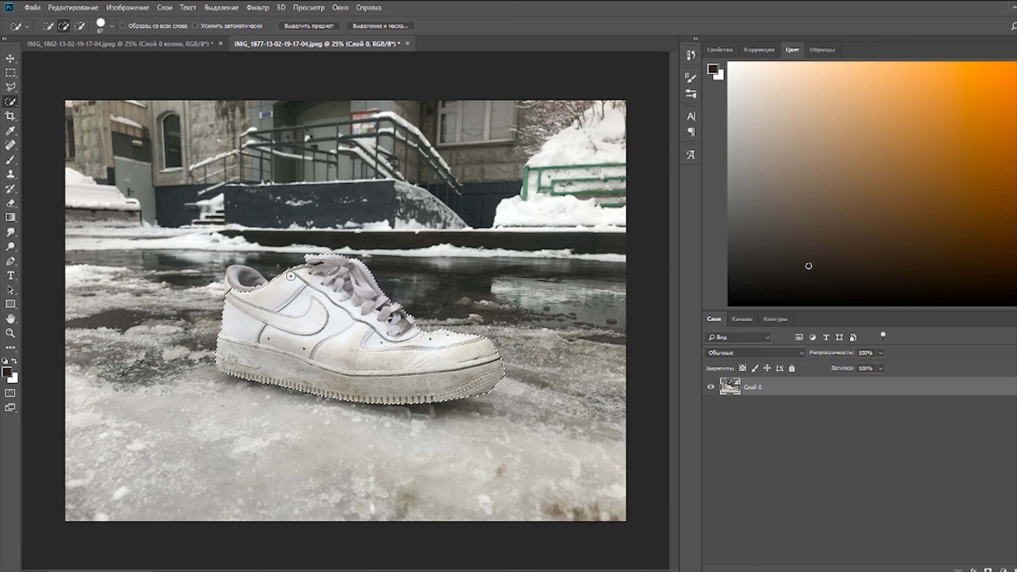
pyautogui.click(80, 26)
pyautogui.hotkey('ctrl', '+')
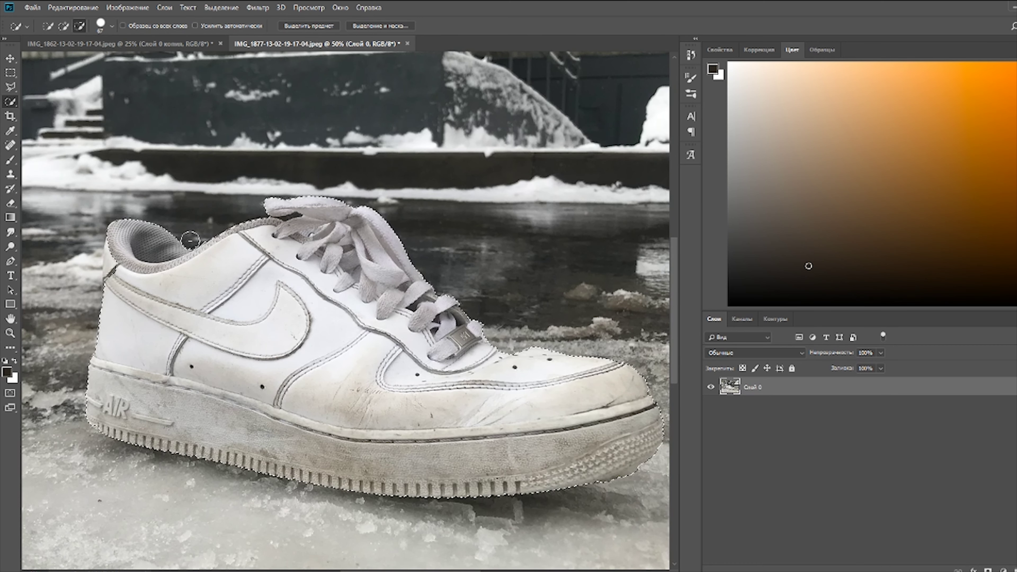
pyautogui.click(63, 26)
pyautogui.scroll(-1, 521, 357)
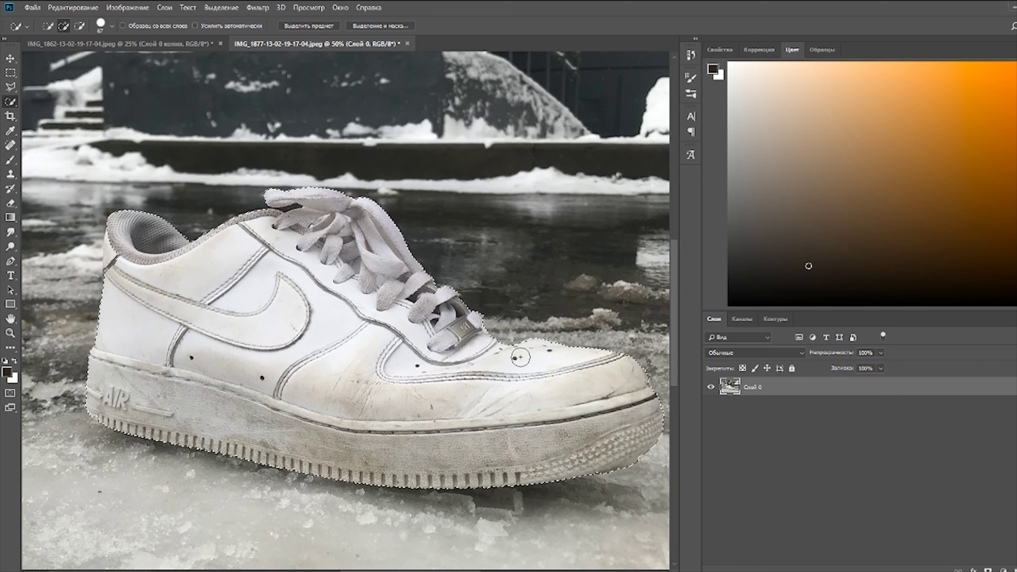
pyautogui.click(10, 58)
# - Move the sneaker into the courtyard photo, scale it to about 134% and tilt it 2.6°
pyautogui.hotkey('ctrl', '-')
pyautogui.hotkey('ctrl', '-')
pyautogui.hotkey('ctrl', '-')
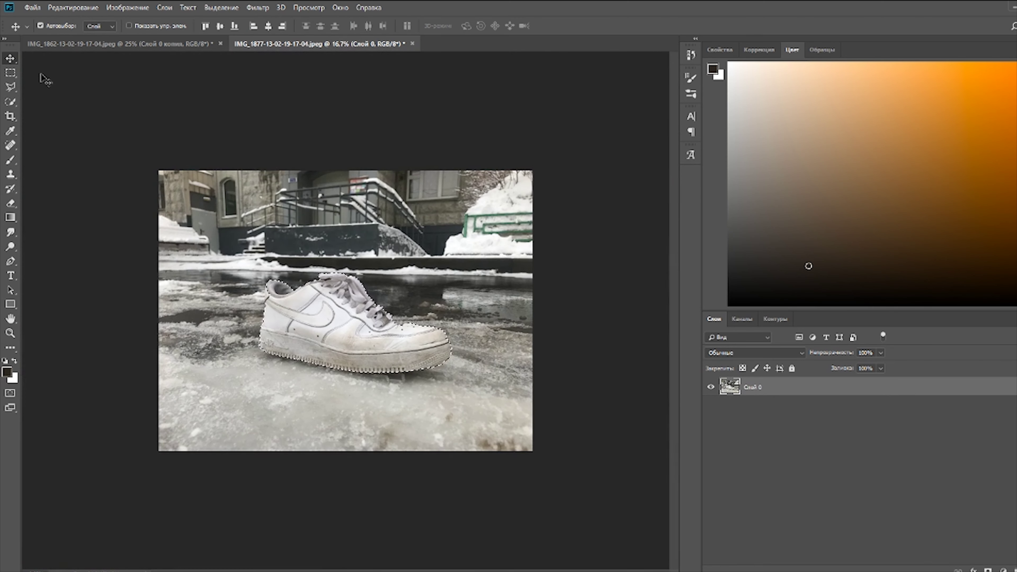
pyautogui.moveTo(352, 328); pyautogui.dragTo(402, 337)
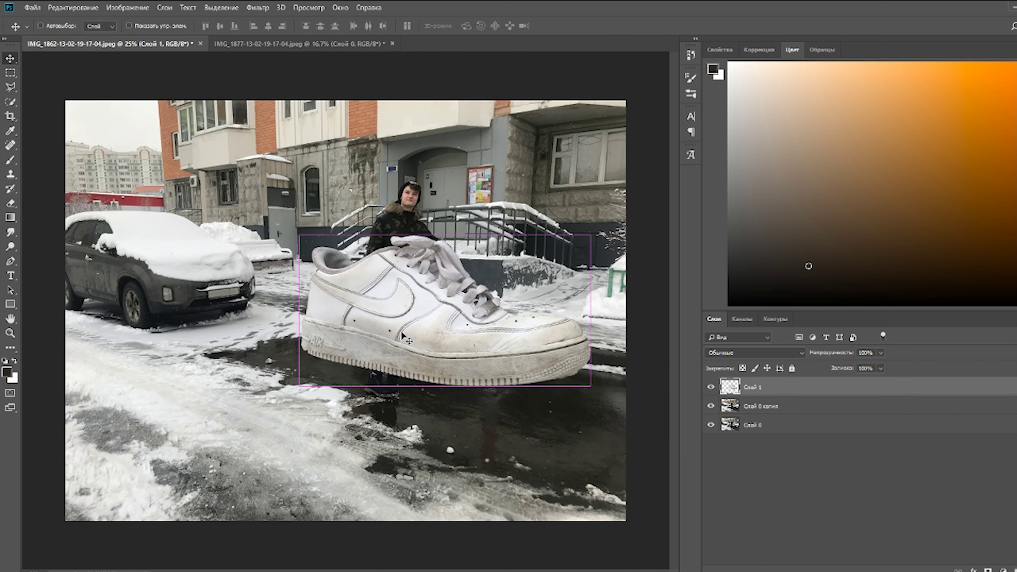
pyautogui.hotkey('ctrl', 't')
pyautogui.moveTo(590, 234); pyautogui.dragTo(716, 164)
pyautogui.moveTo(536, 355); pyautogui.dragTo(528, 377)
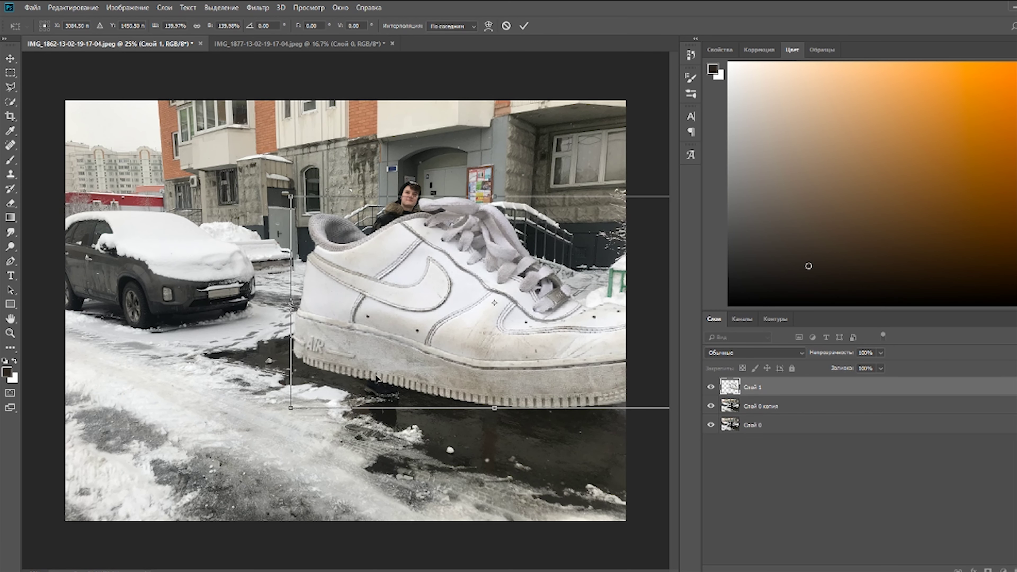
pyautogui.moveTo(291, 408); pyautogui.dragTo(285, 405)
pyautogui.hotkey('ctrl', '-')
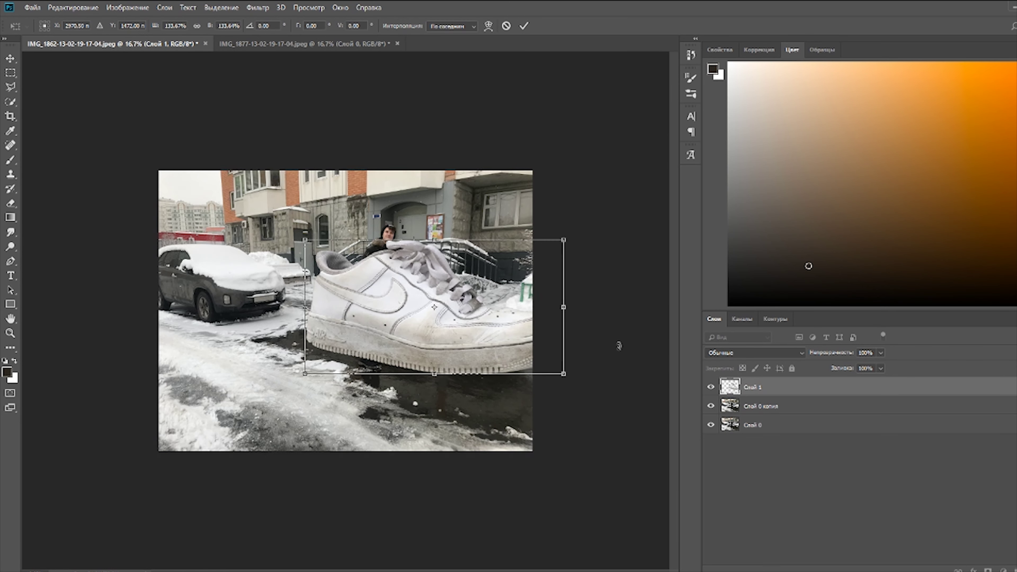
pyautogui.moveTo(619, 345); pyautogui.dragTo(580, 385)
pyautogui.moveTo(503, 345); pyautogui.dragTo(498, 348)
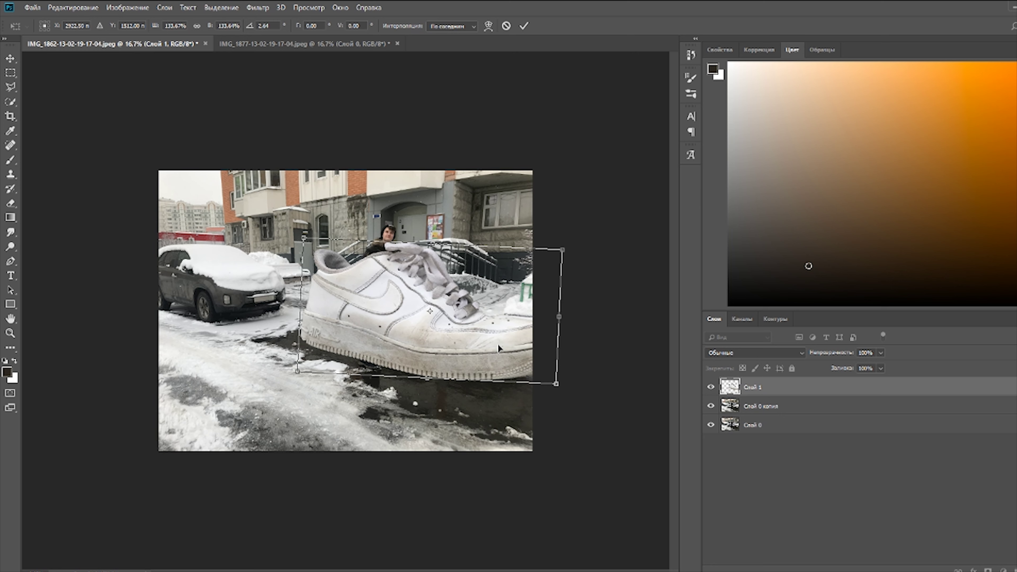
pyautogui.click(14, 64)
pyautogui.click(497, 218)
# - Adjust the sneaker layer's opacity to about half
pyautogui.hotkey('ctrl', '+')
pyautogui.moveTo(880, 353); pyautogui.dragTo(835, 368)
pyautogui.click(501, 372)
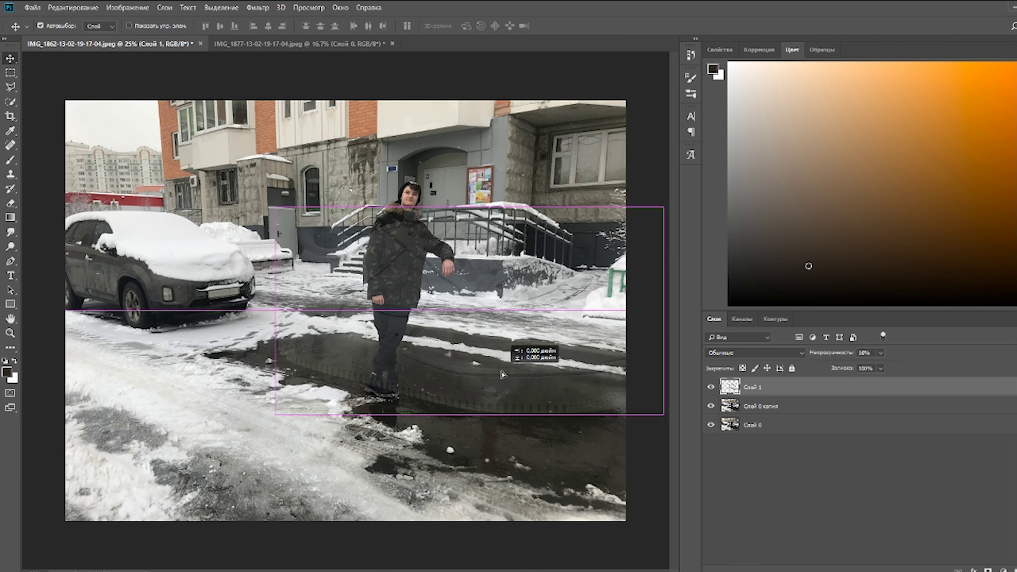
pyautogui.moveTo(880, 352); pyautogui.dragTo(893, 362)
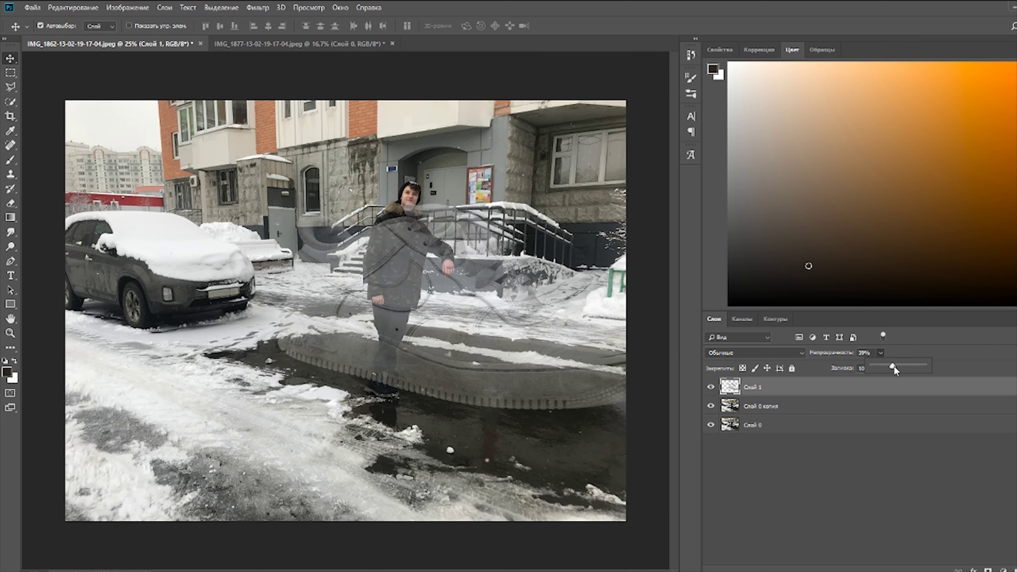
pyautogui.hotkey('ctrl', '+')
# - Restore full opacity and heal marks on the sneaker's side, upper and near the AIR logo
pyautogui.press('0')
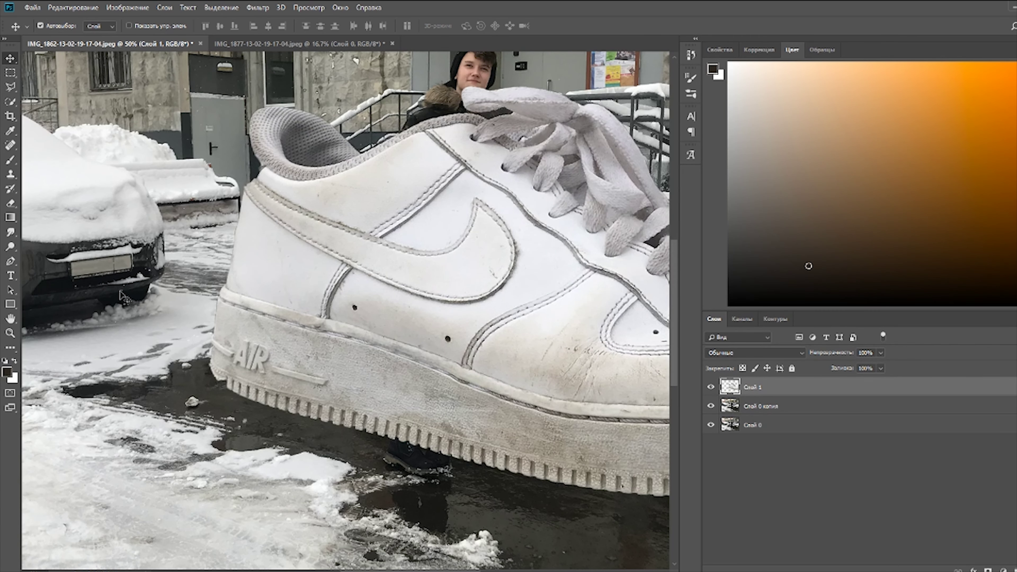
pyautogui.press('j')
pyautogui.click(58, 26)
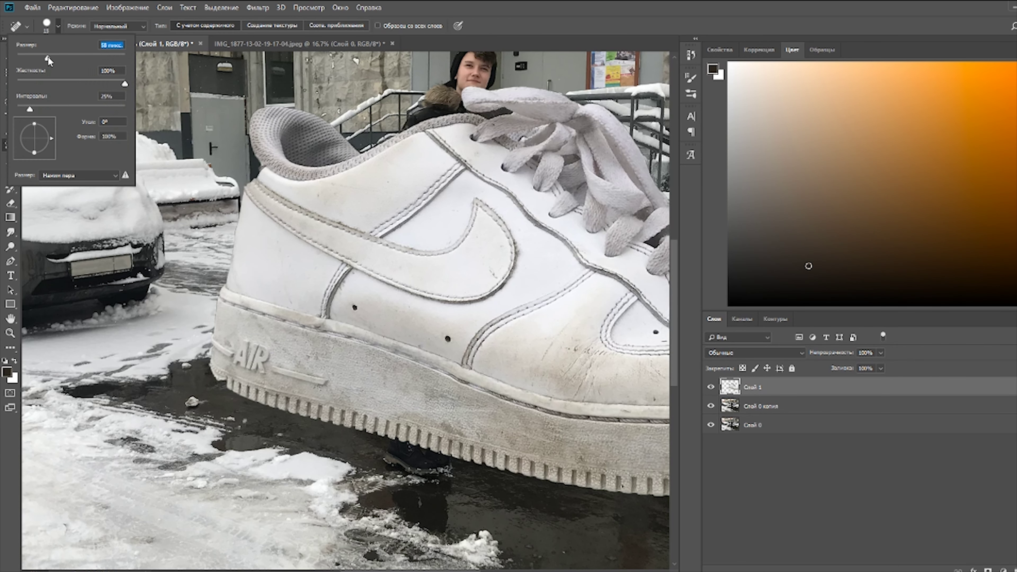
pyautogui.press('Return')
pyautogui.moveTo(281, 248); pyautogui.dragTo(286, 285)
pyautogui.moveTo(390, 180); pyautogui.dragTo(375, 212)
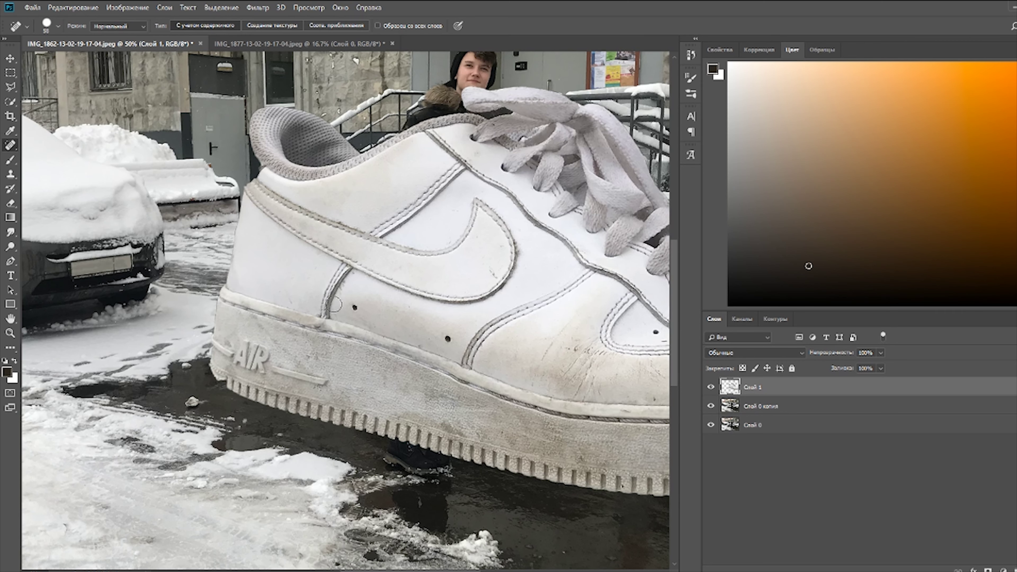
pyautogui.scroll(-2, 466, 374)
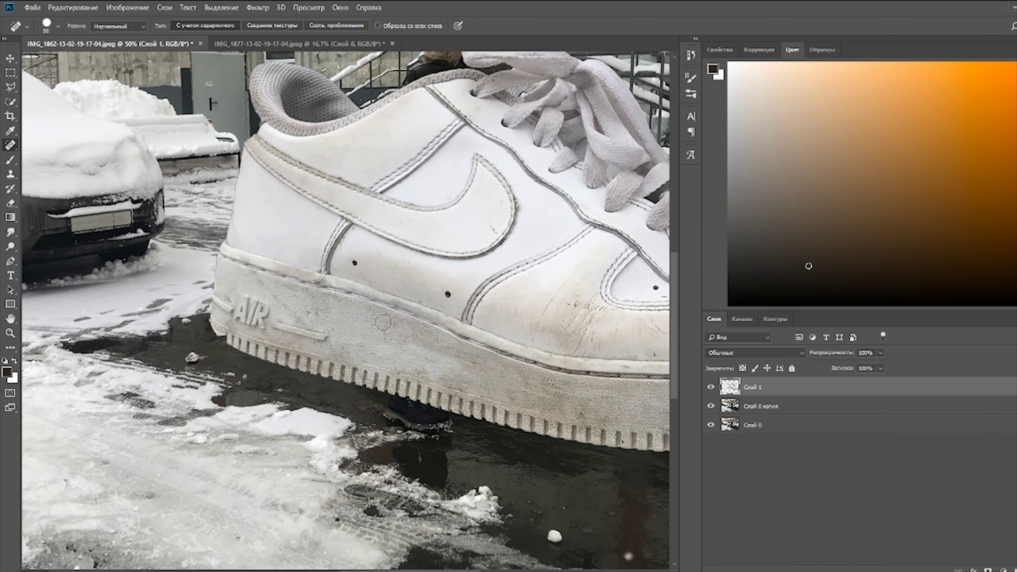
pyautogui.moveTo(420, 336); pyautogui.dragTo(284, 296)
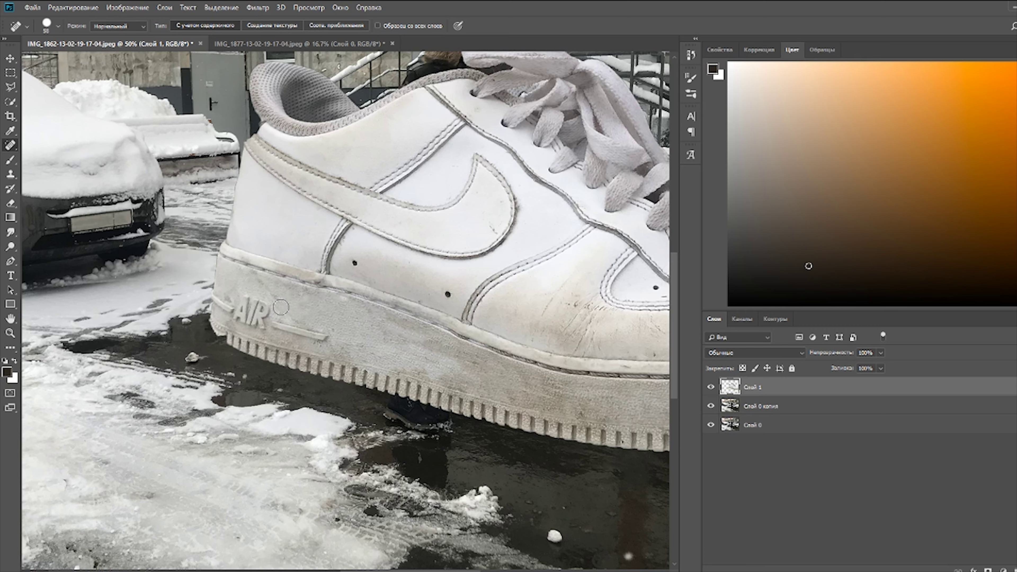
# - Heal the marks on the sneaker's sole and the scuffs along its toe
pyautogui.scroll(-2, 220, 293)
pyautogui.scroll(1, 219, 293)
pyautogui.hscroll(5, 219, 293)
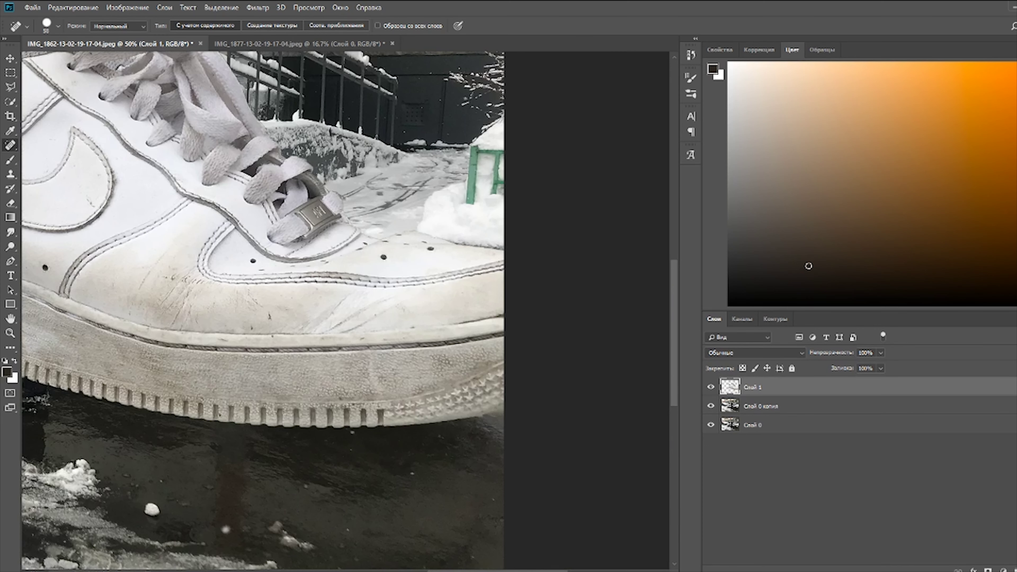
pyautogui.moveTo(374, 366); pyautogui.dragTo(341, 373)
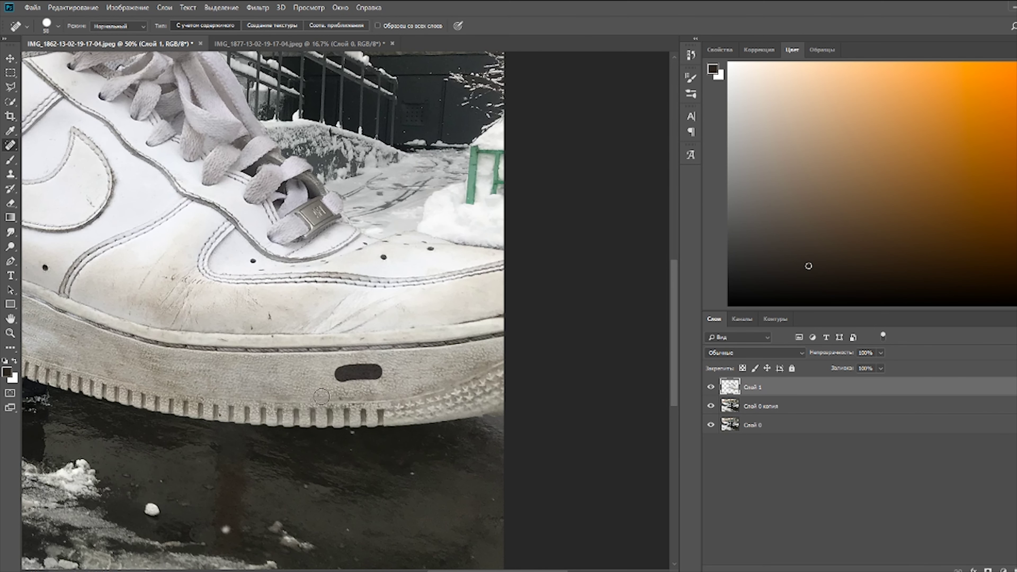
pyautogui.hscroll(-5, 368, 506)
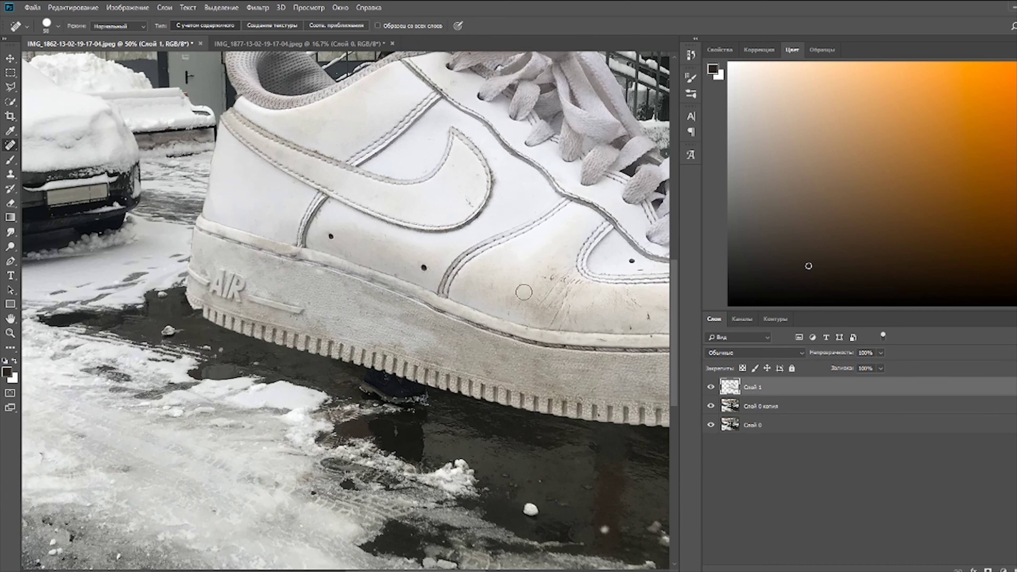
pyautogui.moveTo(548, 264); pyautogui.dragTo(582, 289)
pyautogui.hscroll(3, 585, 302)
pyautogui.hscroll(2, 405, 331)
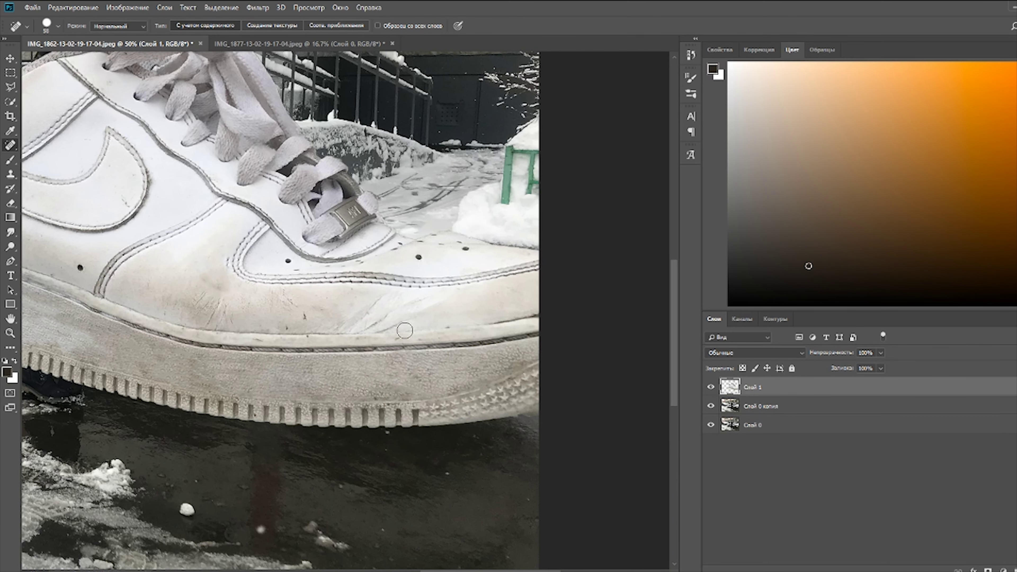
pyautogui.moveTo(369, 317)
pyautogui.mouseDown()
pyautogui.moveTo(309, 306)
pyautogui.moveTo(312, 326)
pyautogui.mouseUp()
pyautogui.moveTo(378, 301); pyautogui.dragTo(327, 301)
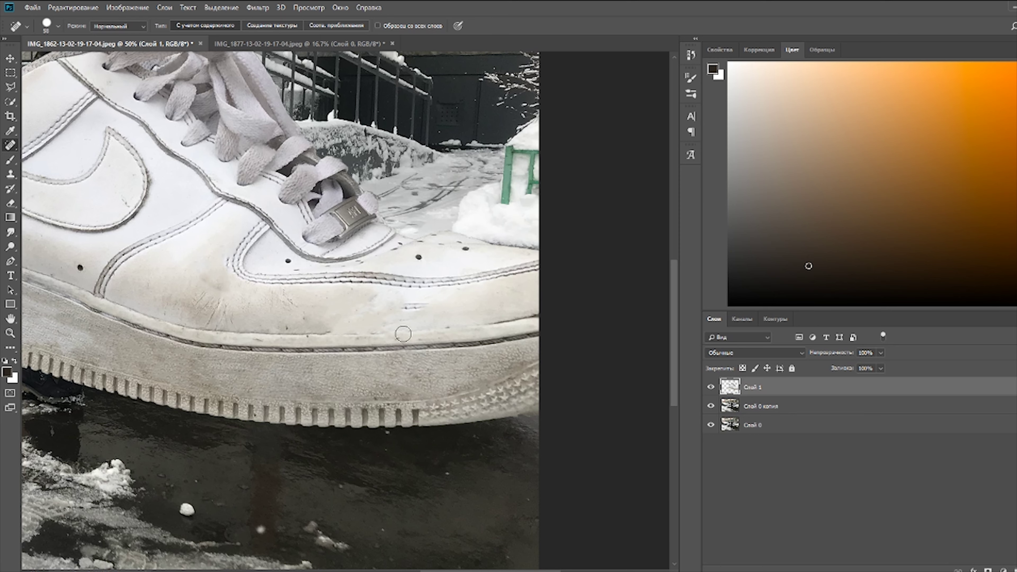
pyautogui.moveTo(404, 297); pyautogui.dragTo(464, 297)
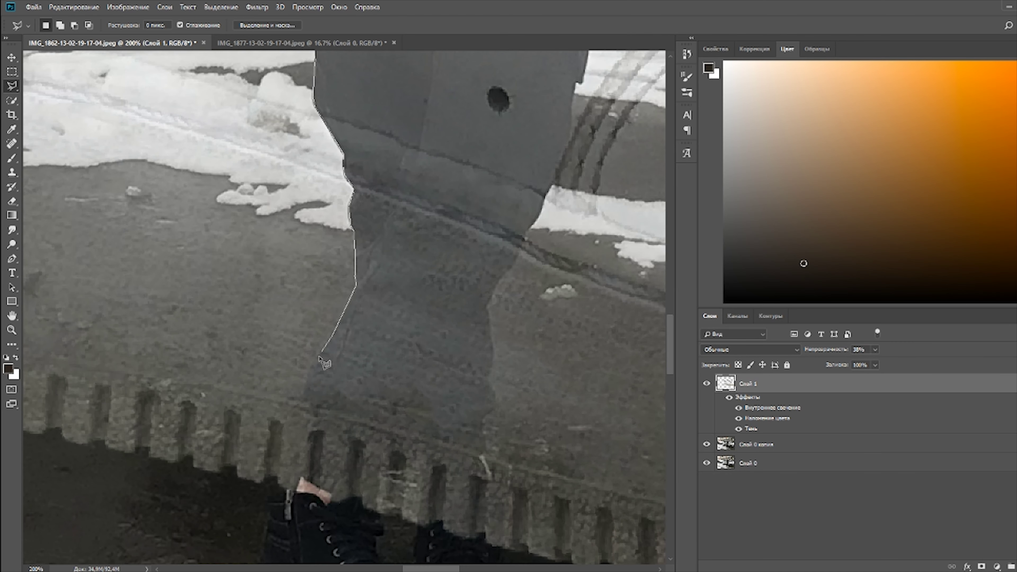
# - Trace the man's trouser leg and boot tops with the Polygonal Lasso, continuing toward the jacket hem
pyautogui.click(308, 245)
pyautogui.click(308, 276)
pyautogui.click(312, 288)
pyautogui.click(309, 309)
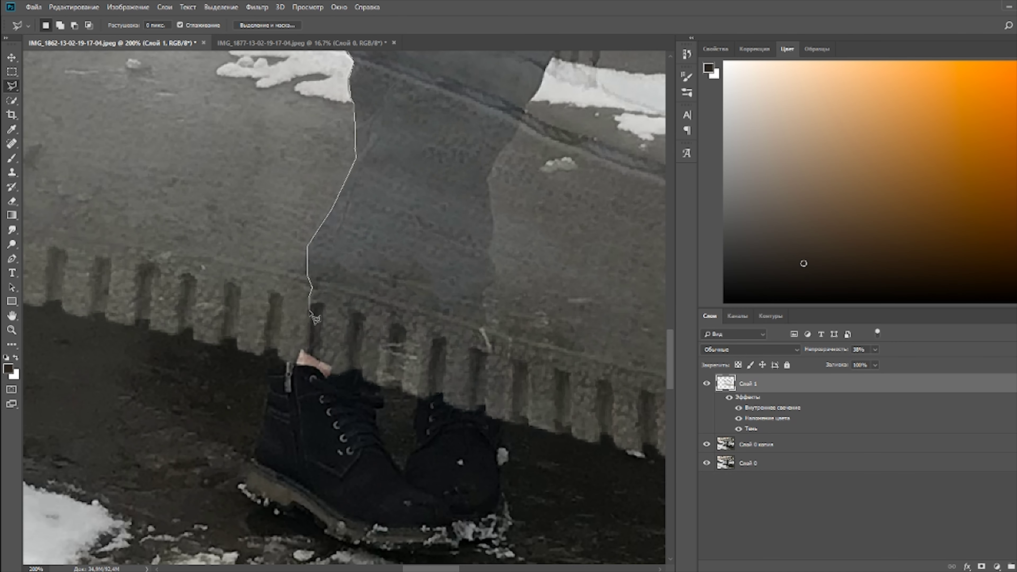
pyautogui.click(281, 353)
pyautogui.click(268, 379)
pyautogui.click(503, 433)
pyautogui.click(487, 403)
pyautogui.click(487, 346)
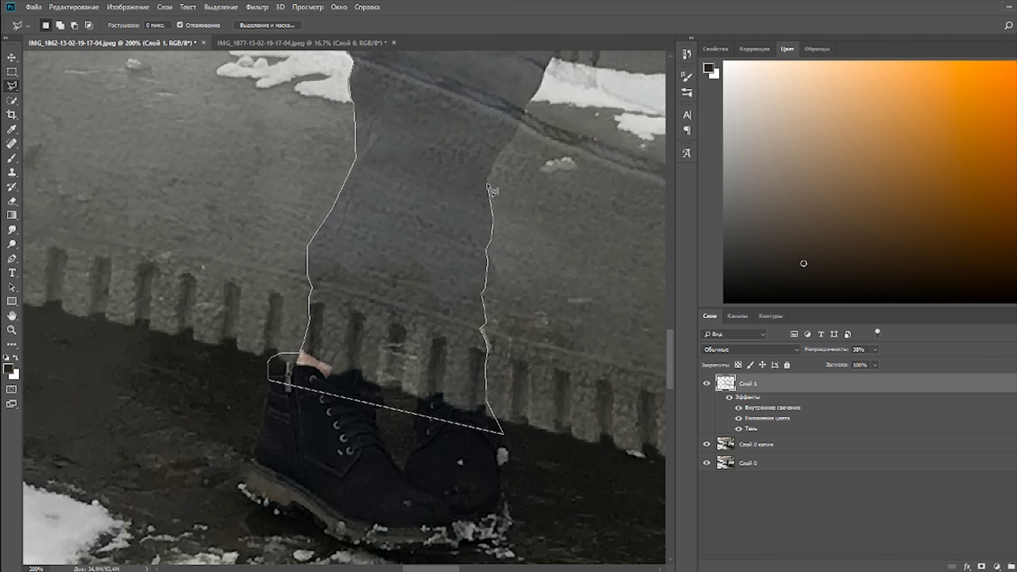
pyautogui.moveTo(489, 188); pyautogui.dragTo(340, 348)
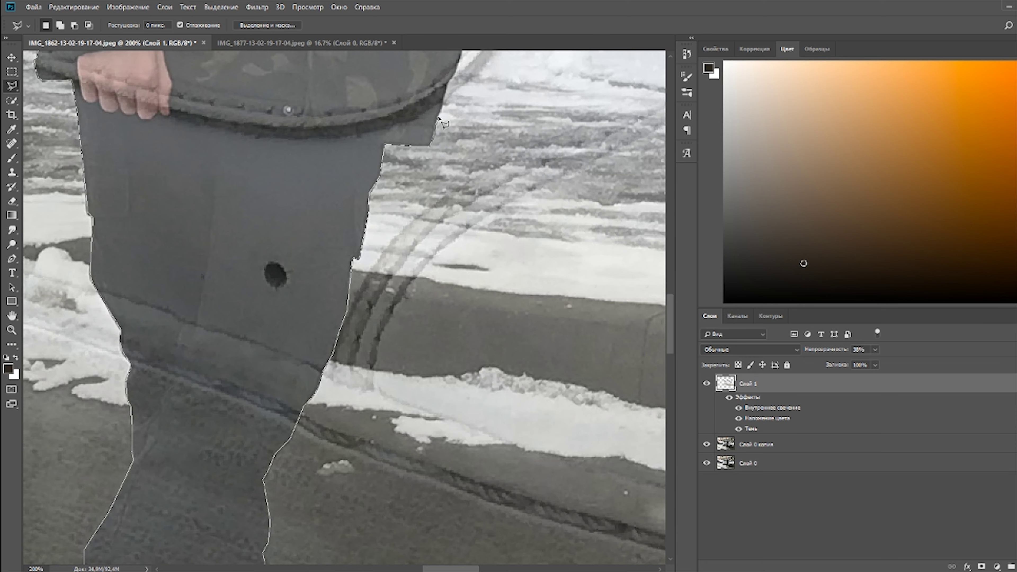
pyautogui.scroll(5, 440, 120)
pyautogui.scroll(6, 469, 183)
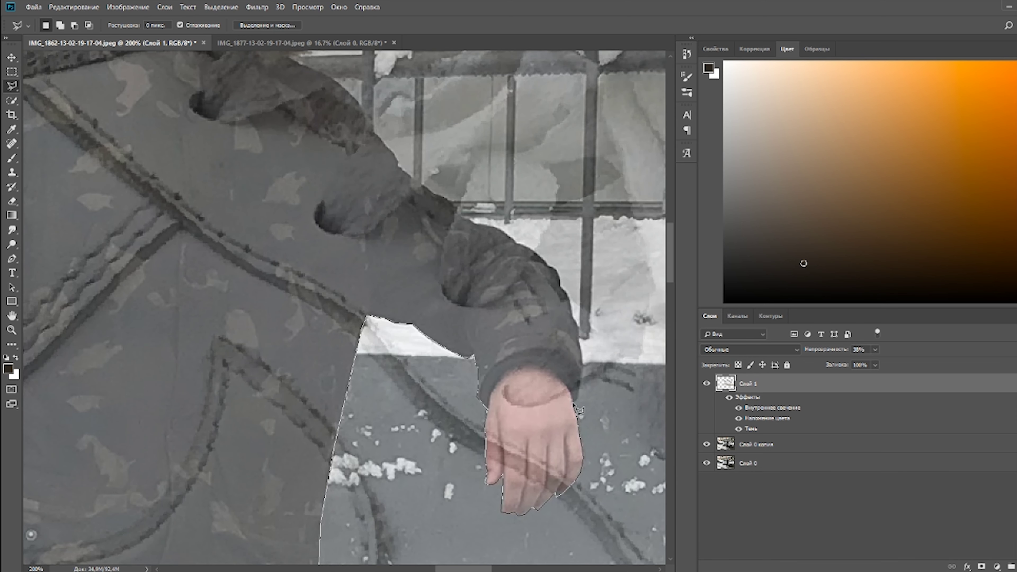
pyautogui.scroll(4, 374, 136)
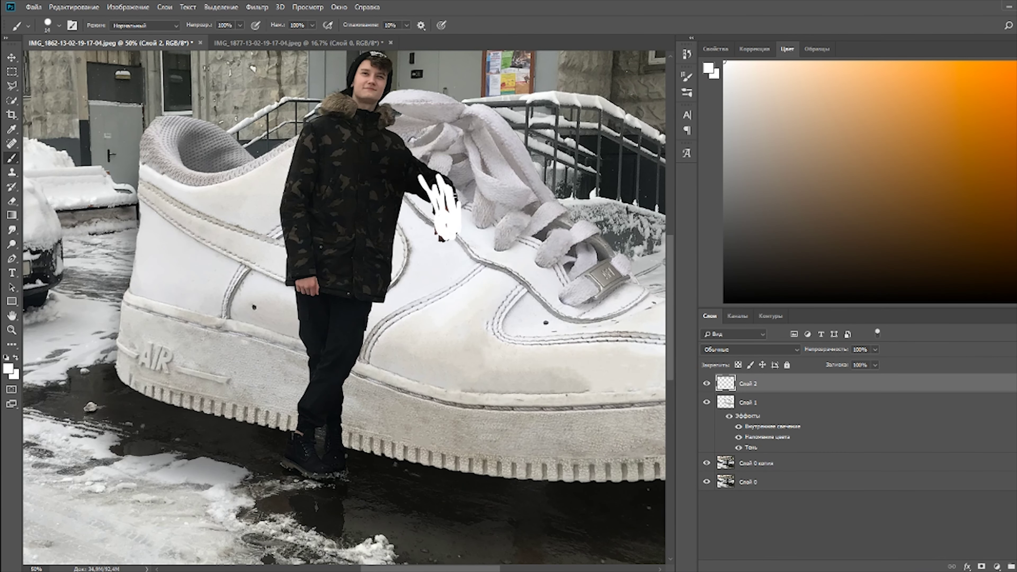
# - Copy the sole patch to a new layer and move it behind the man's boots
pyautogui.click(257, 7)
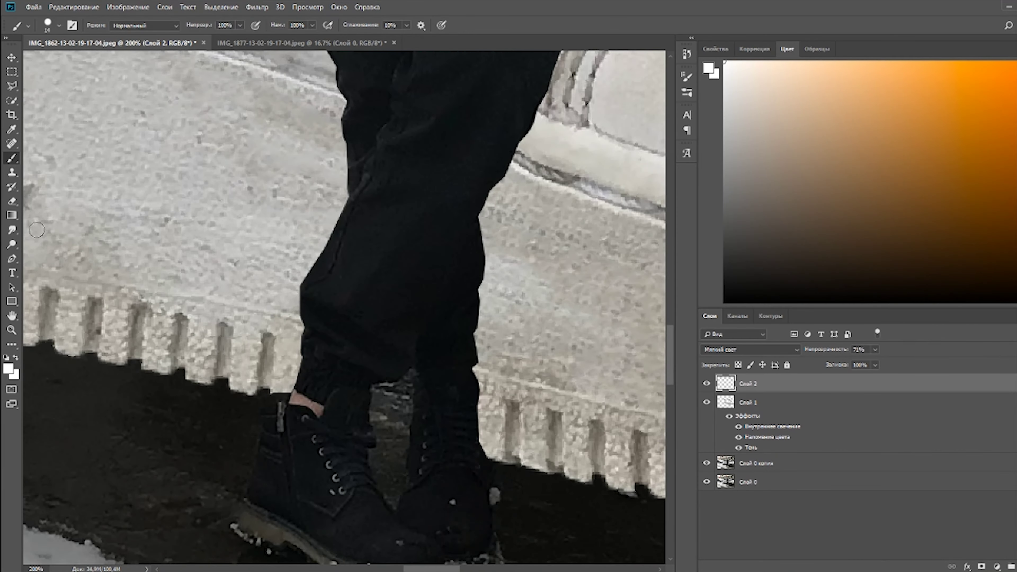
pyautogui.press('v')
pyautogui.hotkey('ctrl', 'j')
pyautogui.moveTo(193, 340); pyautogui.dragTo(448, 402)
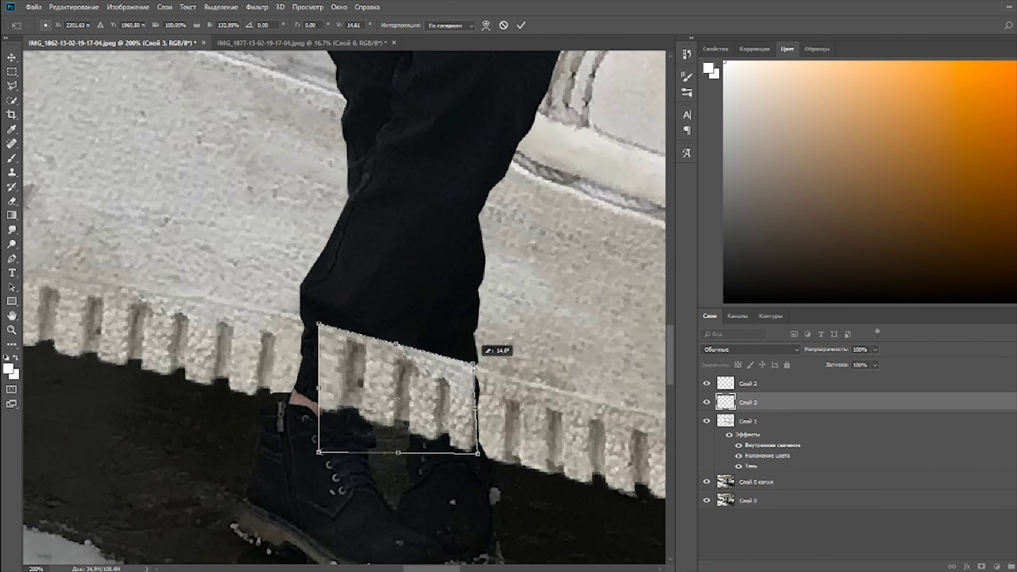
pyautogui.press('1')
# - Outline the part of the sole patch to keep with a polygon selection
pyautogui.press('3')
pyautogui.press('l')
pyautogui.click(368, 427)
pyautogui.click(413, 365)
pyautogui.click(430, 461)
pyautogui.click(501, 466)
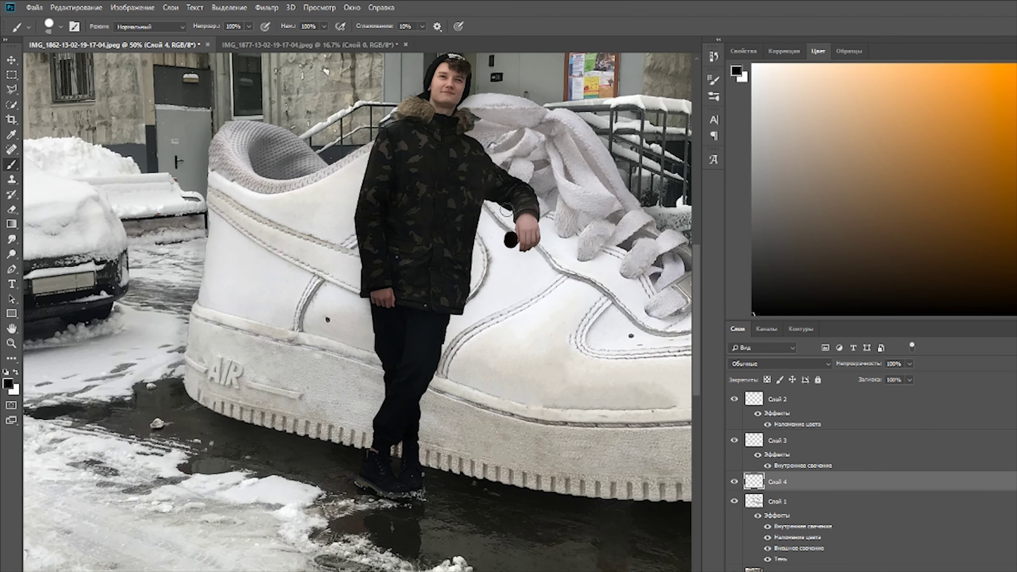
# - Paint black shadow along the jacket edge, trouser leg and gap before the sneaker
pyautogui.moveTo(506, 209); pyautogui.dragTo(505, 247)
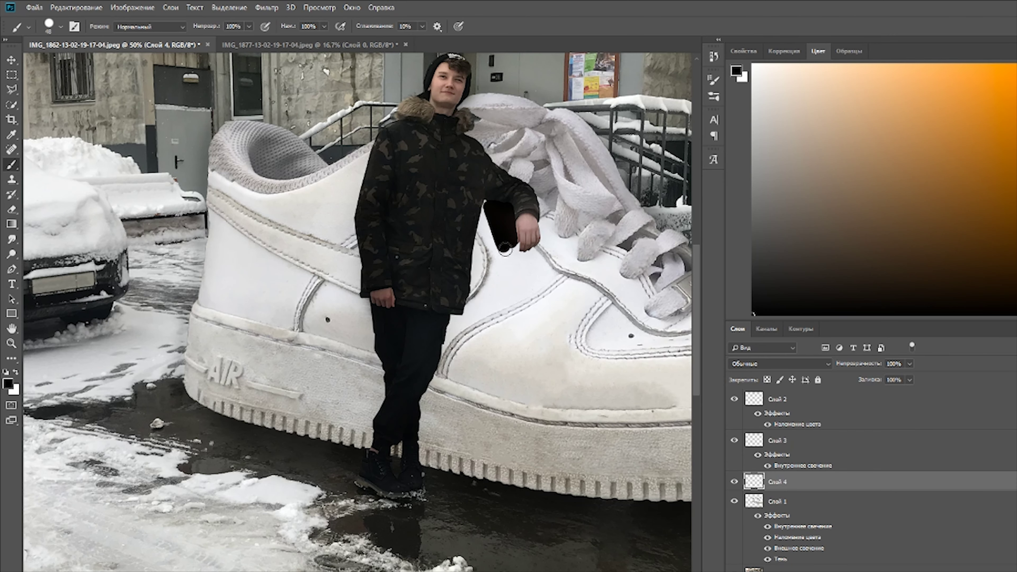
pyautogui.moveTo(487, 203); pyautogui.dragTo(487, 220)
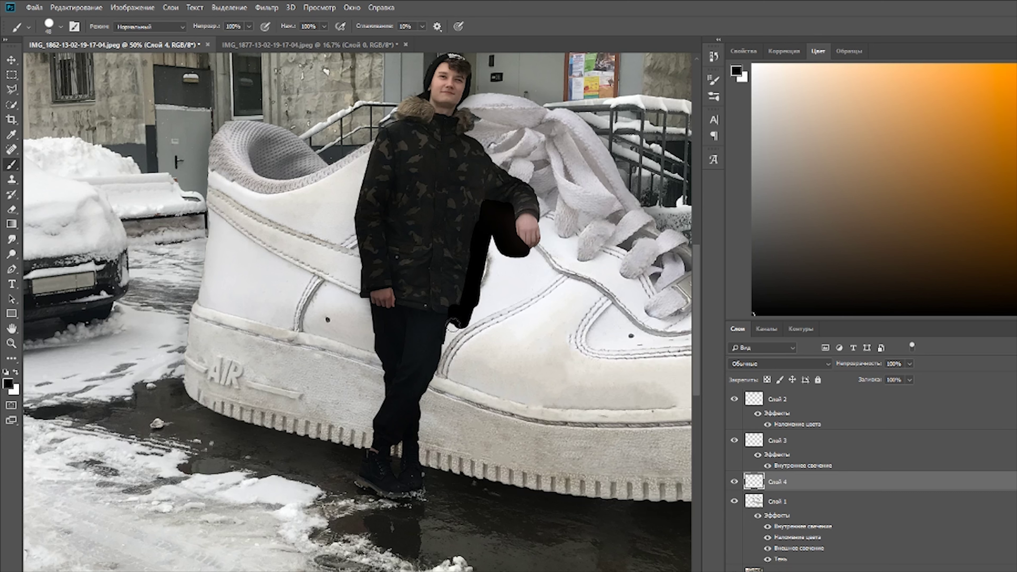
pyautogui.moveTo(453, 323); pyautogui.dragTo(415, 456)
pyautogui.moveTo(482, 291); pyautogui.dragTo(505, 228)
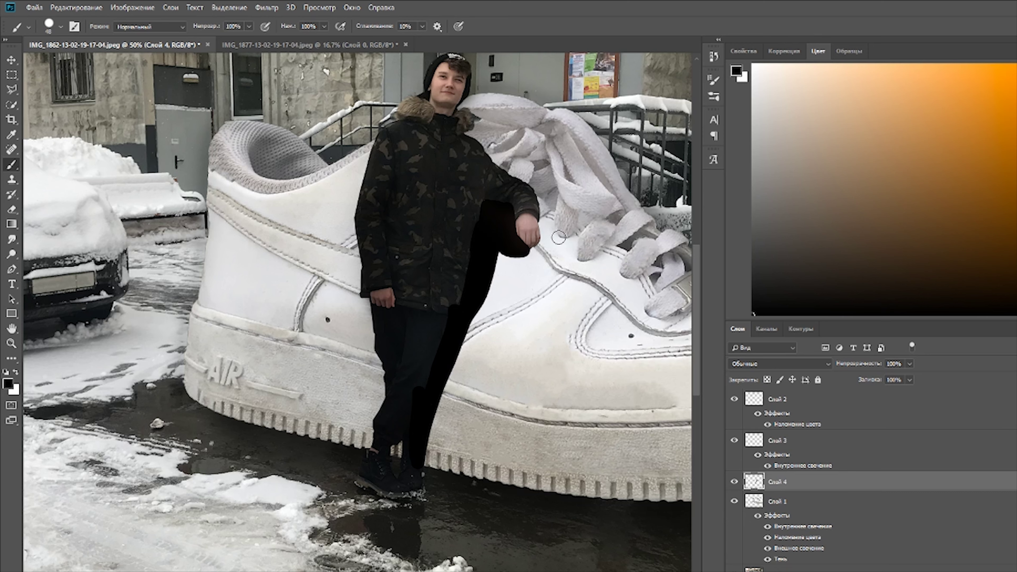
# - Soften the shadow layer with a Gaussian Blur of radius around 50
pyautogui.click(260, 10)
pyautogui.click(460, 230)
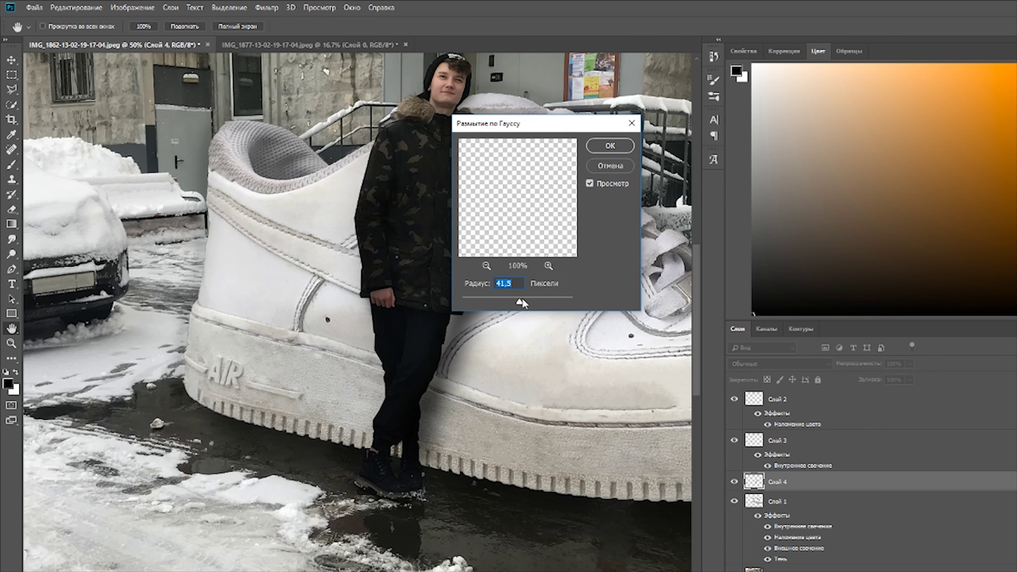
pyautogui.moveTo(516, 306); pyautogui.dragTo(525, 303)
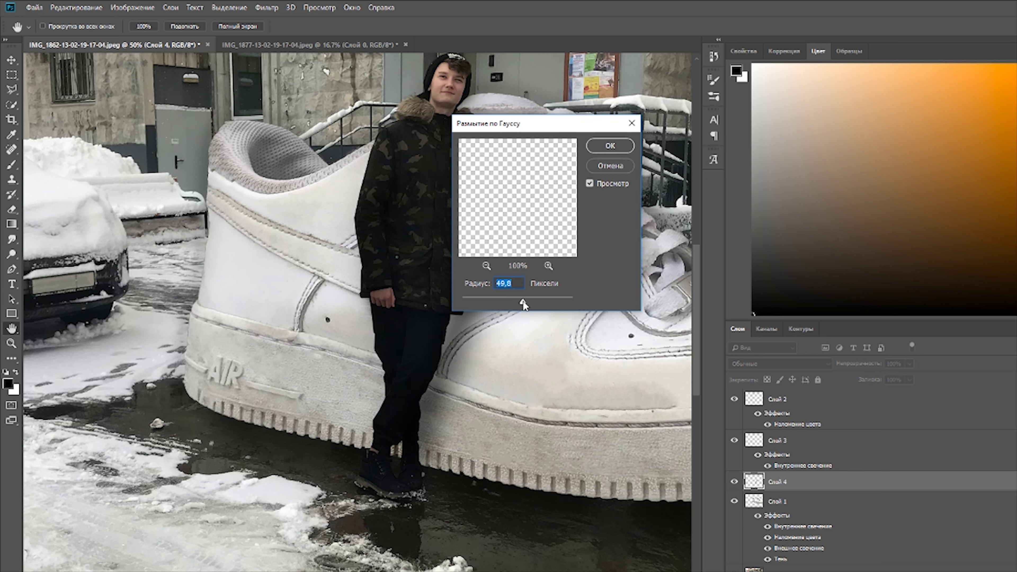
pyautogui.press('Return')
pyautogui.press('b')
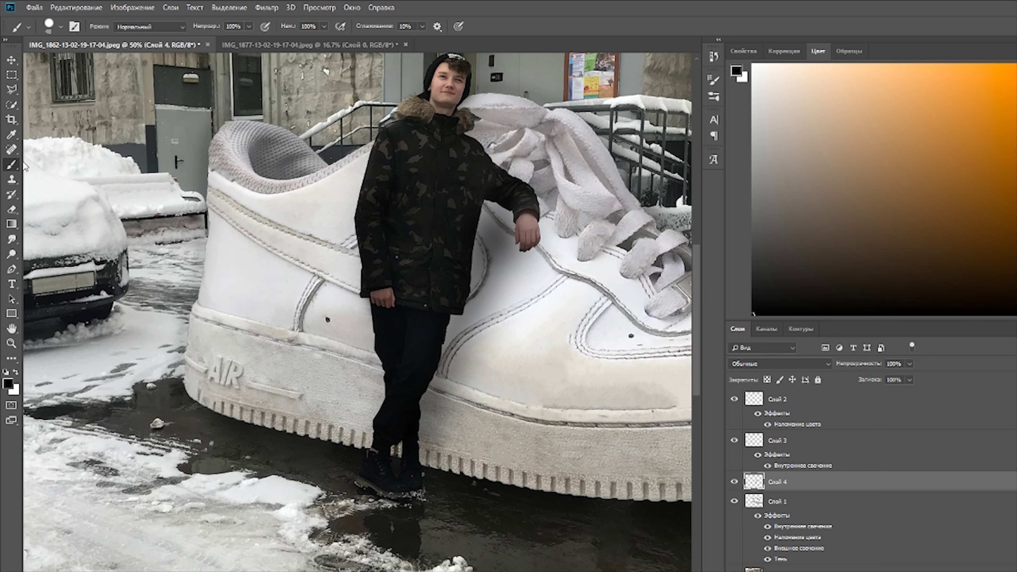
pyautogui.press('l')
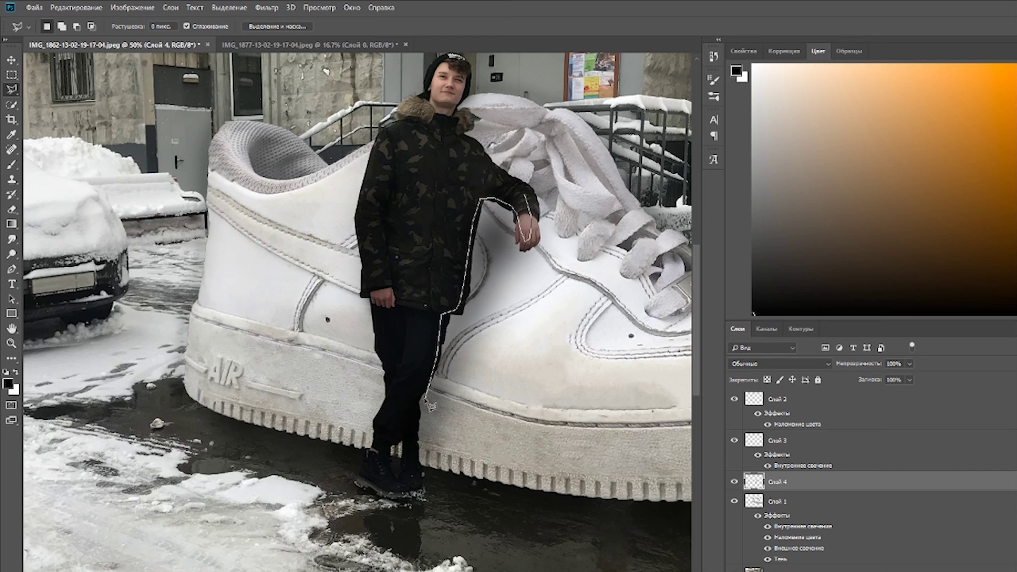
# - Erase the blurred shadow from over the man's jacket with a 40 px eraser
pyautogui.click(374, 358)
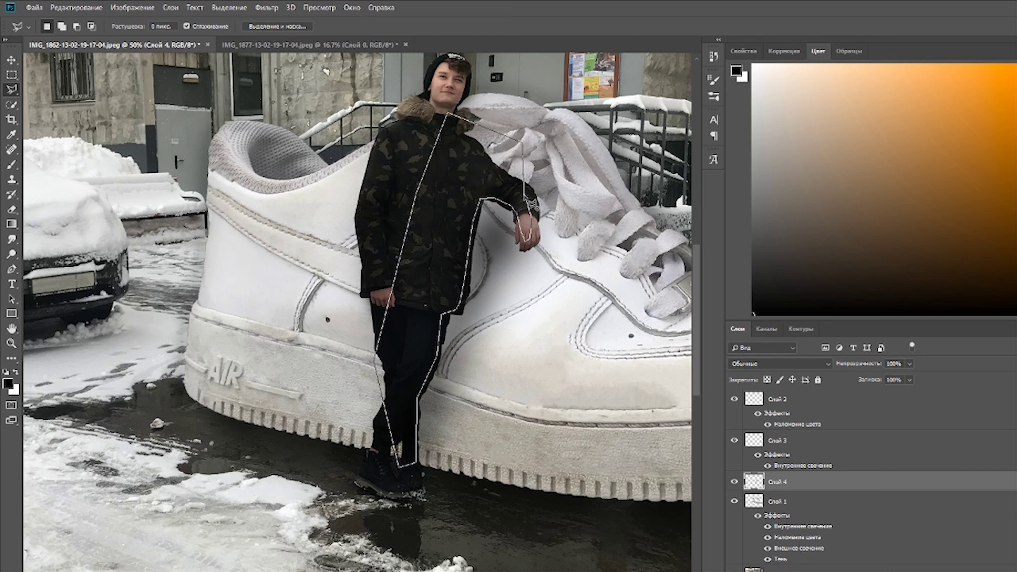
pyautogui.hotkey('ctrl', 'd')
pyautogui.hotkey('ctrl', '+')
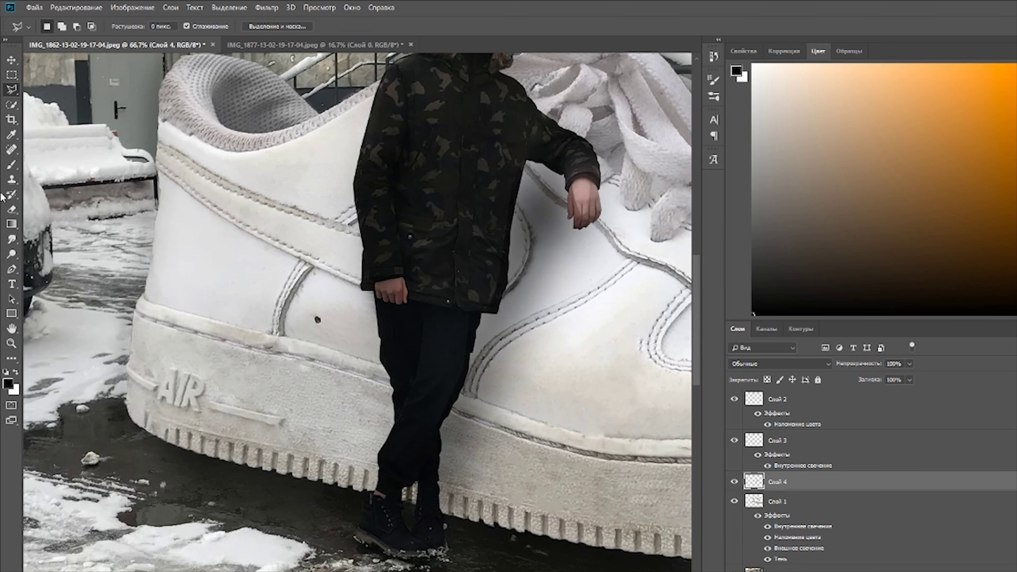
pyautogui.press('e')
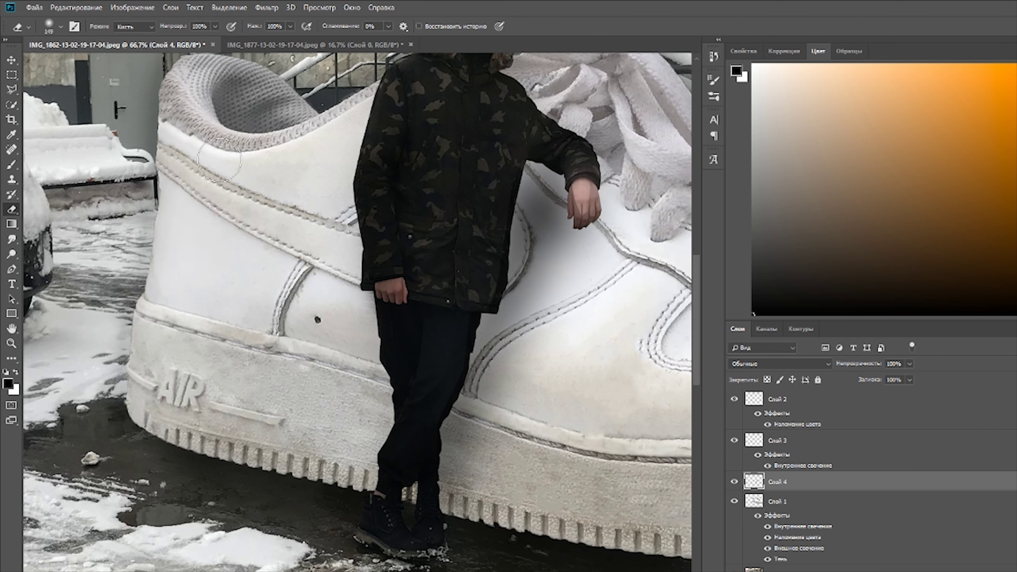
pyautogui.click(60, 26)
pyautogui.click(78, 62)
pyautogui.click(503, 187)
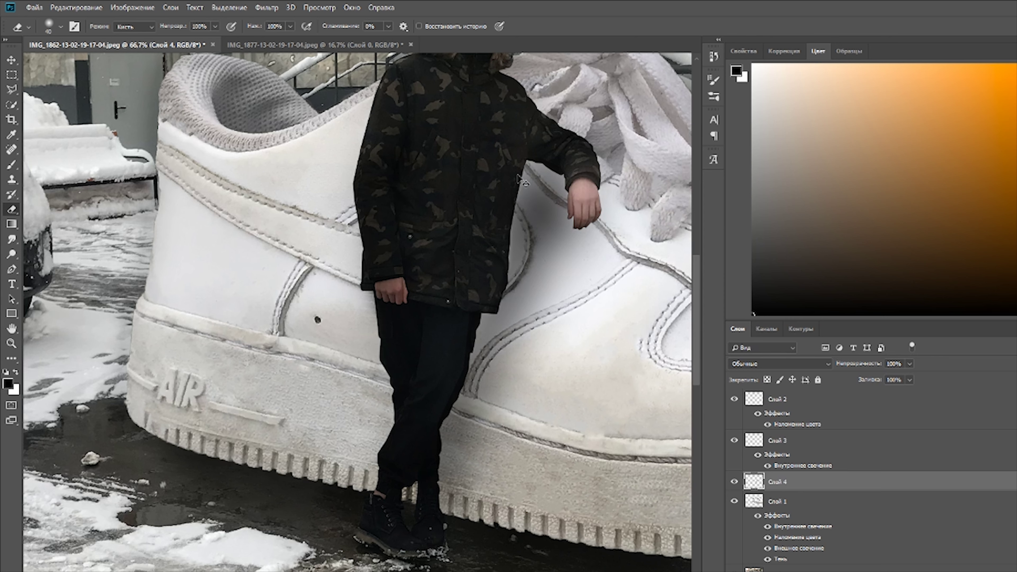
pyautogui.scroll(-1, 522, 180)
pyautogui.scroll(-3, 523, 181)
pyautogui.scroll(1, 523, 180)
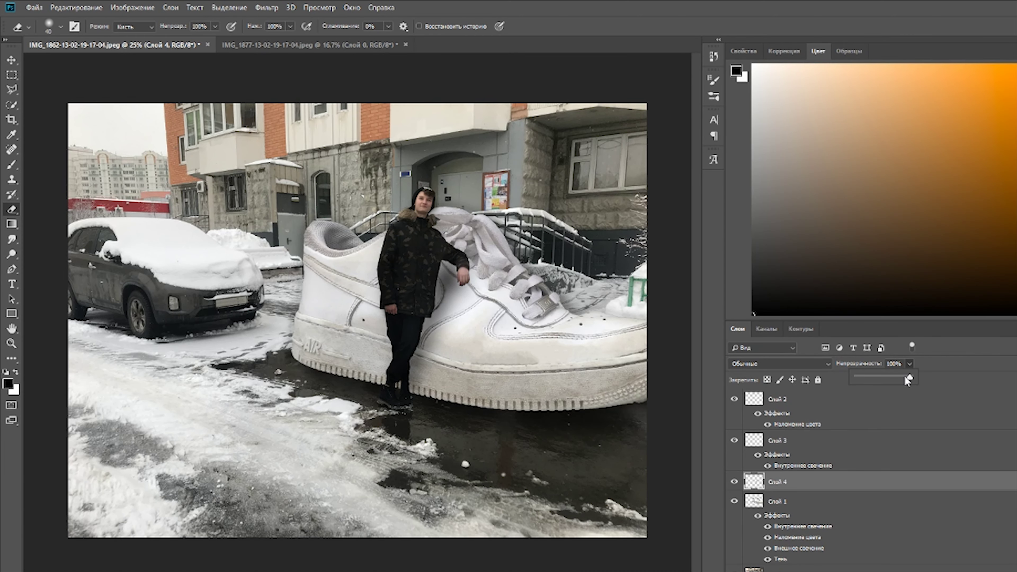
# - Lower the shadow layer's opacity to 90% and view the photo at 25%
pyautogui.moveTo(906, 377); pyautogui.dragTo(904, 379)
pyautogui.hotkey('ctrl', '-')
pyautogui.hotkey('ctrl', '-')
pyautogui.hotkey('ctrl', '-')
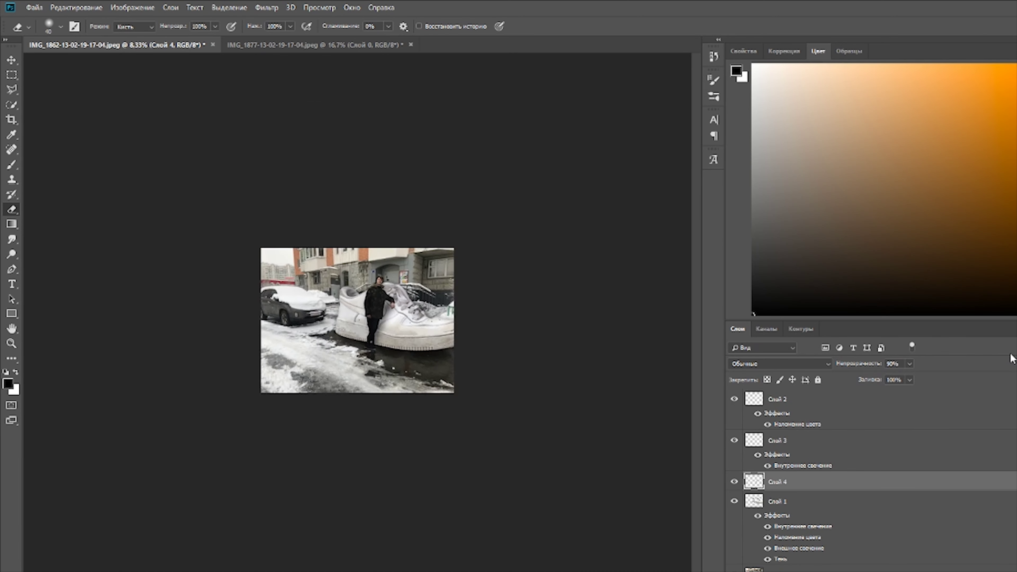
pyautogui.hotkey('ctrl', '+')
pyautogui.hotkey('ctrl', '+')
pyautogui.hotkey('ctrl', '+')
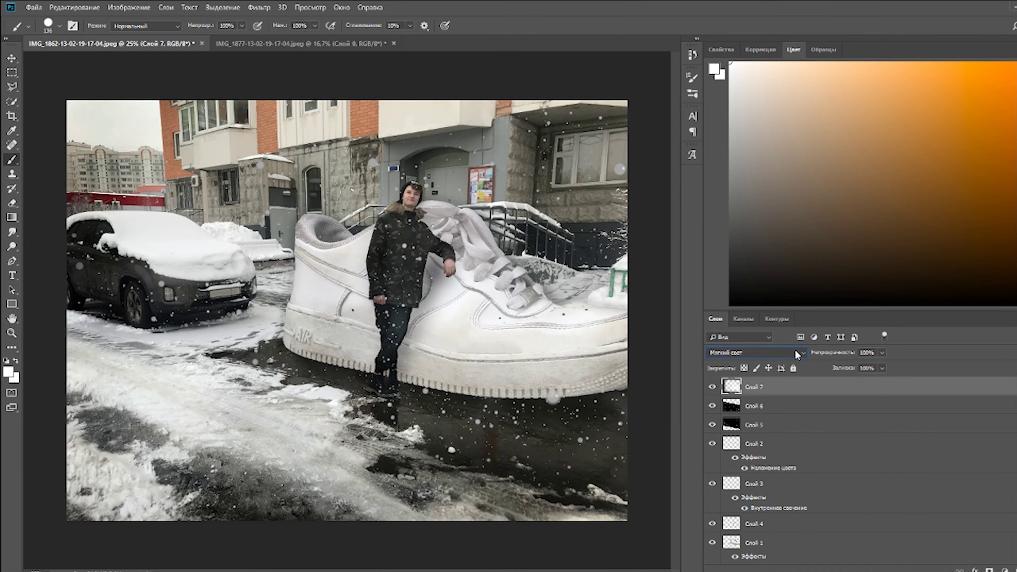
# - Brighten the sole around the legs, pick cyan, and heal marks around the AIR lettering
pyautogui.moveTo(528, 345); pyautogui.dragTo(391, 362)
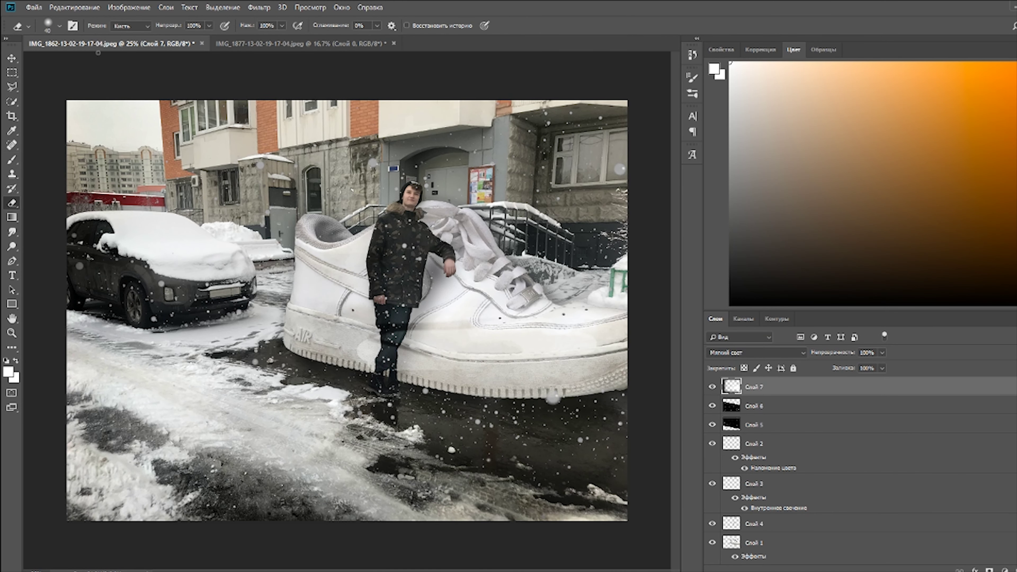
pyautogui.click(59, 26)
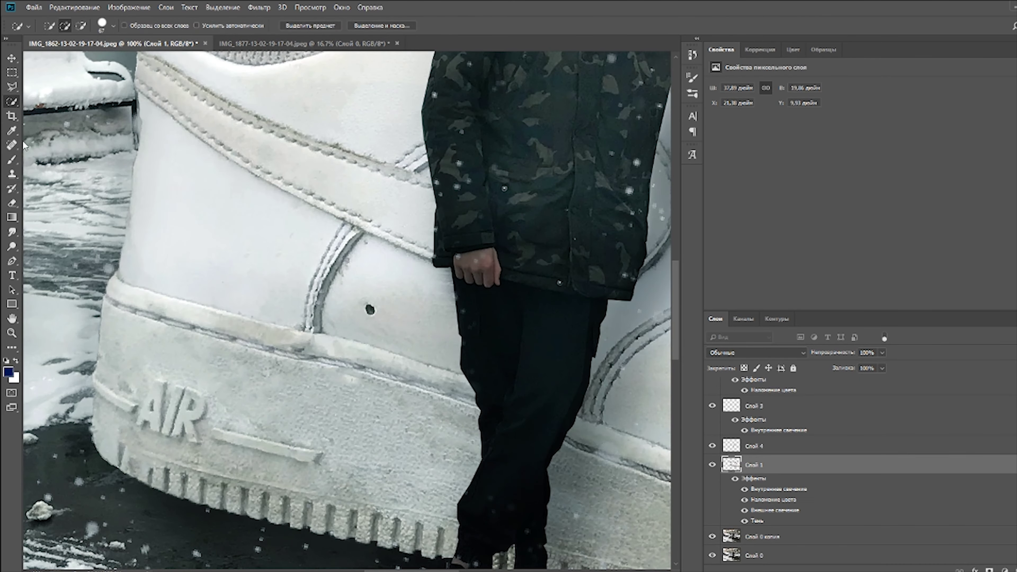
pyautogui.click(12, 145)
pyautogui.moveTo(256, 384); pyautogui.dragTo(300, 380)
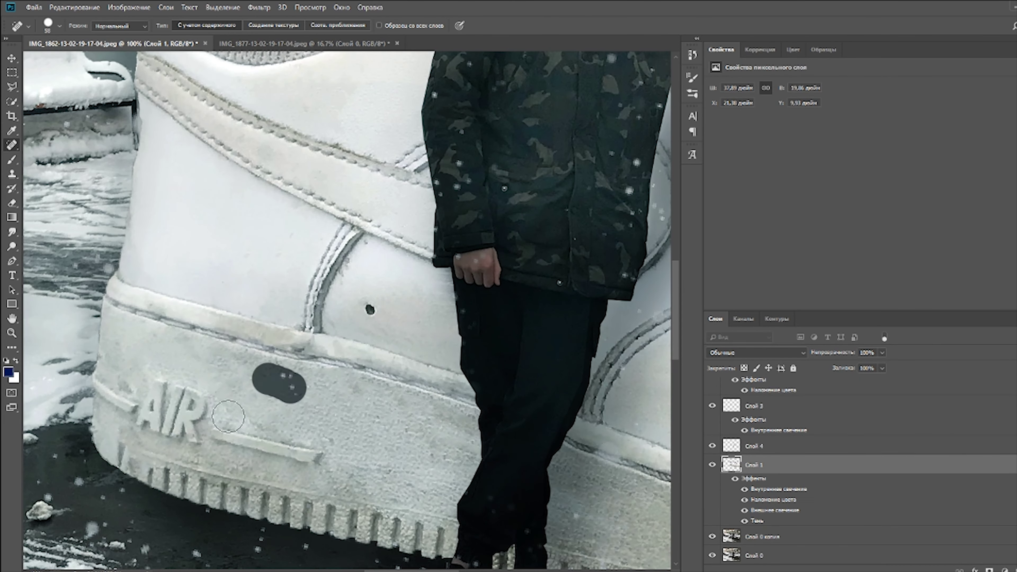
pyautogui.moveTo(128, 380); pyautogui.dragTo(316, 356)
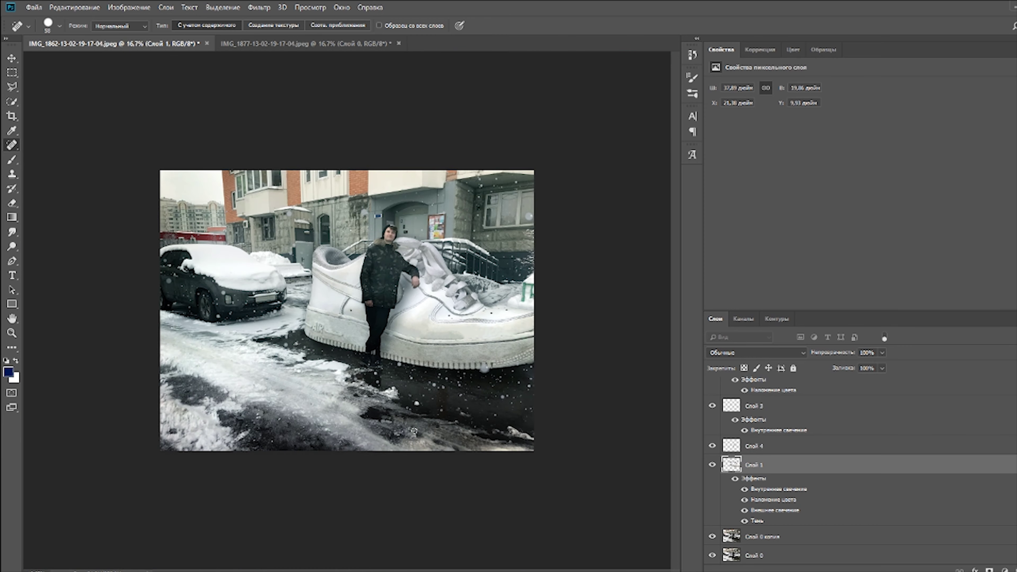